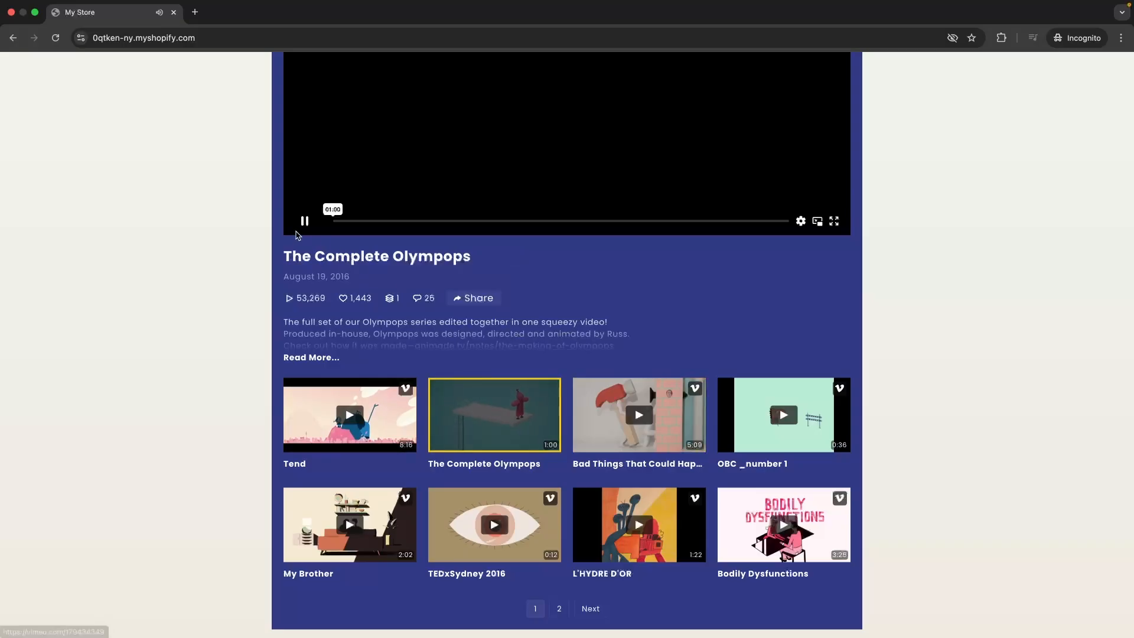
Pause the Vimeo gallery video playing on the Shopify store homepage.
click(304, 222)
scroll(802, 360, up, 7)
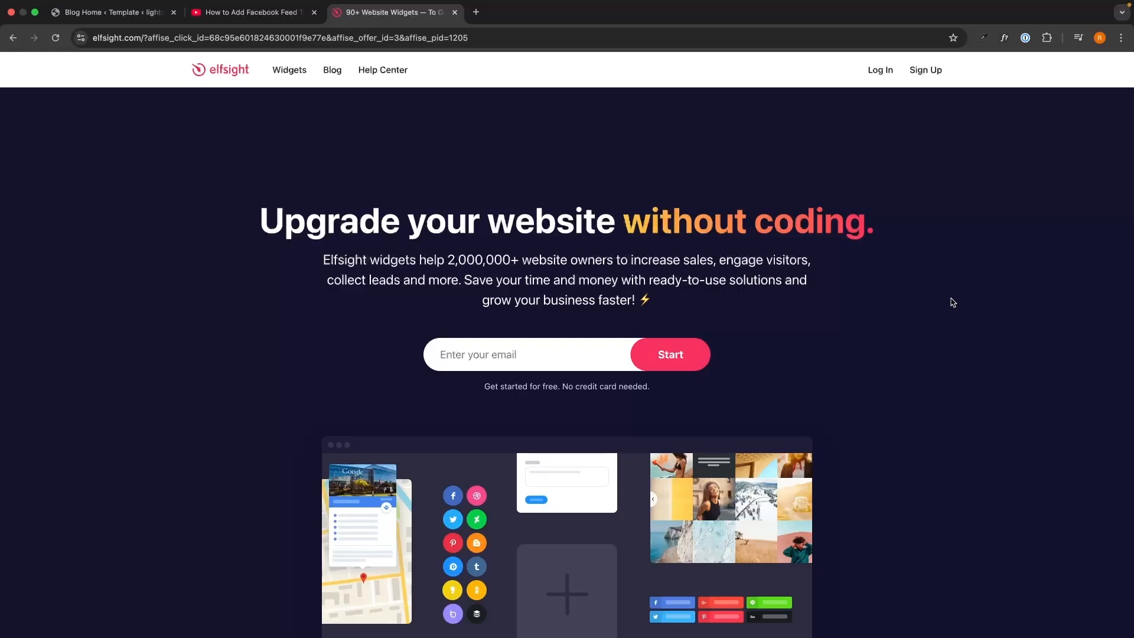
Follow the Elfsight sign-up link in the YouTube video's description.
key(ctrl+shift+Tab)
drag(38, 217, 507, 376)
click(507, 375)
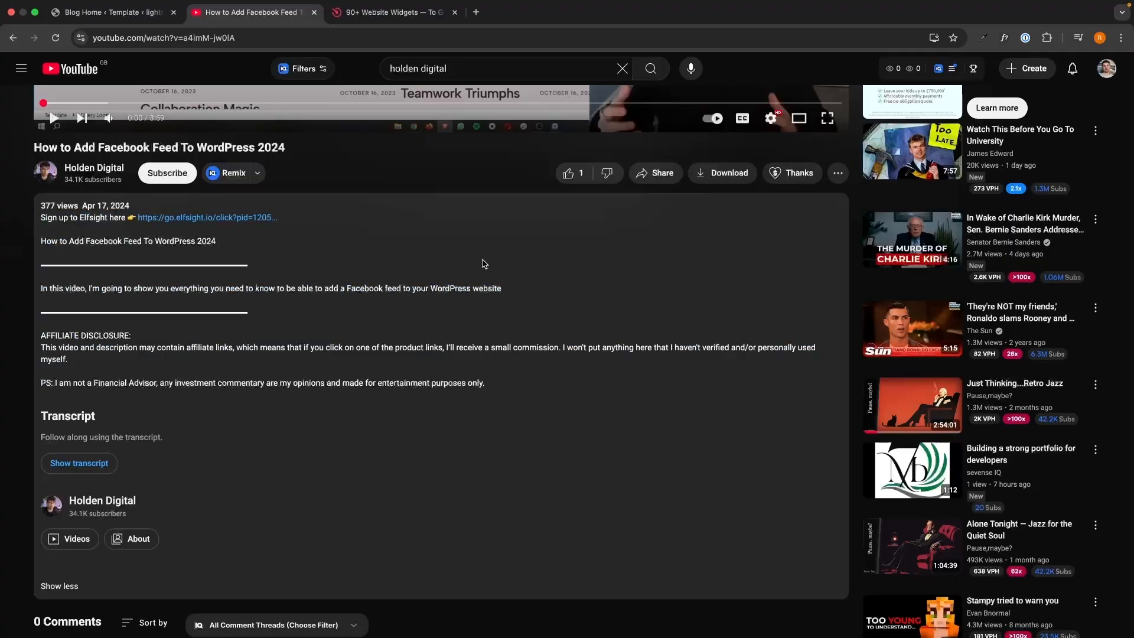
click(231, 218)
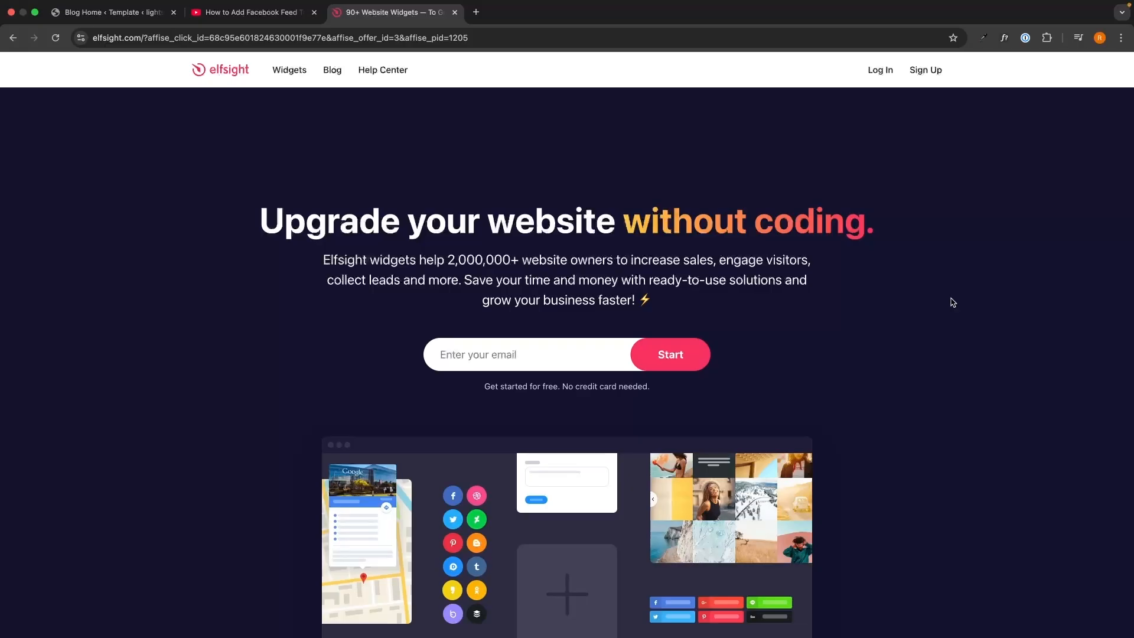
Sign up for Elfsight with an e-mail address and password.
click(590, 353)
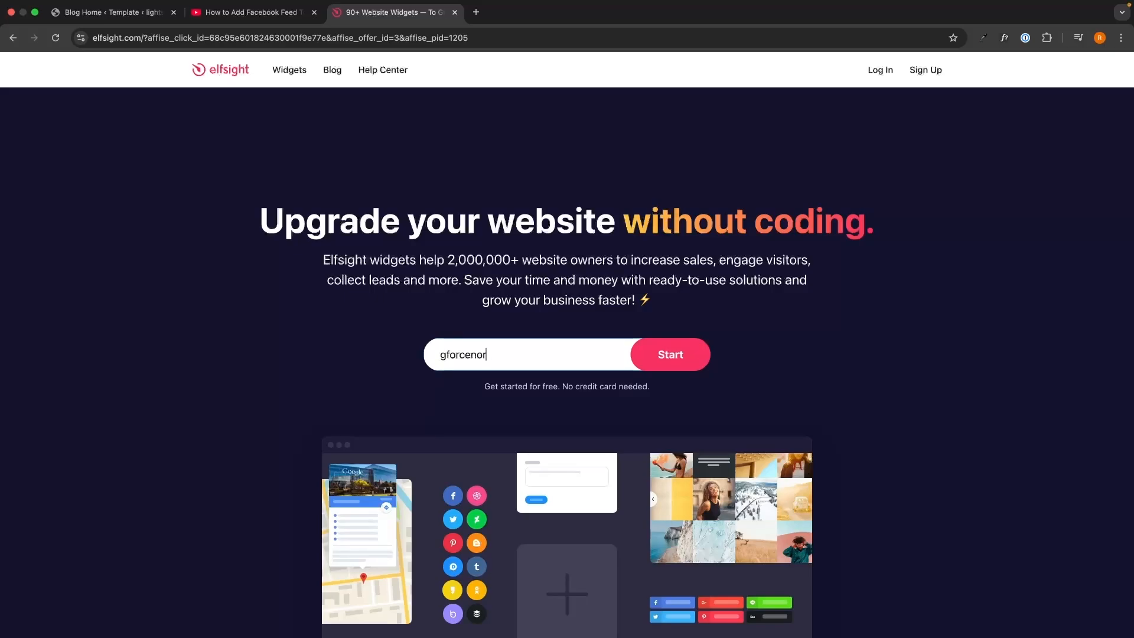
key(Return)
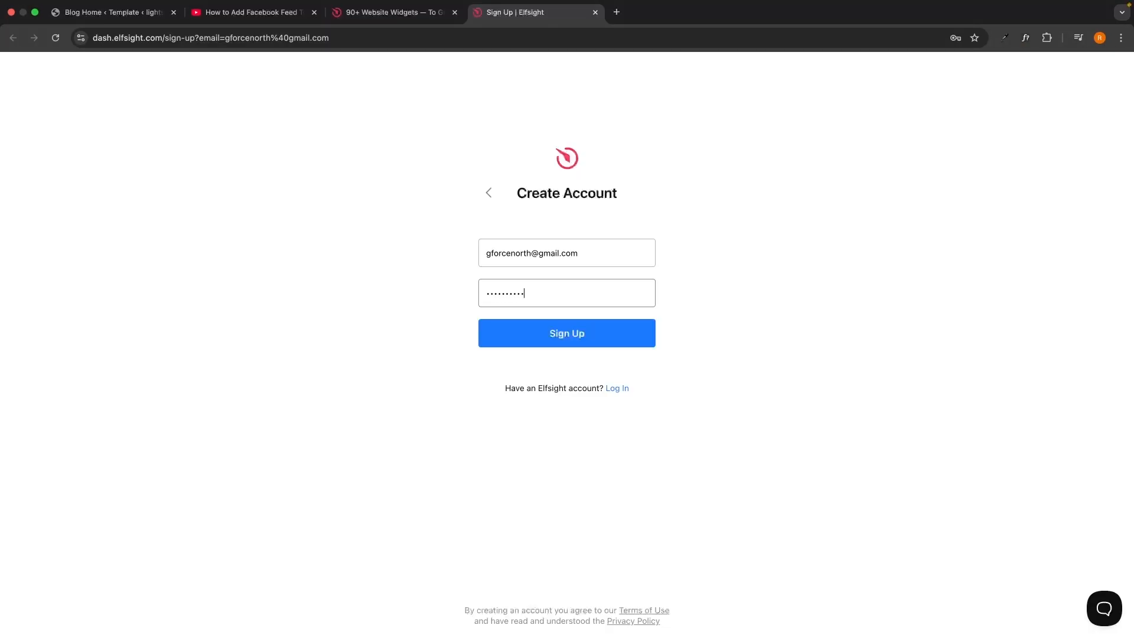
click(612, 342)
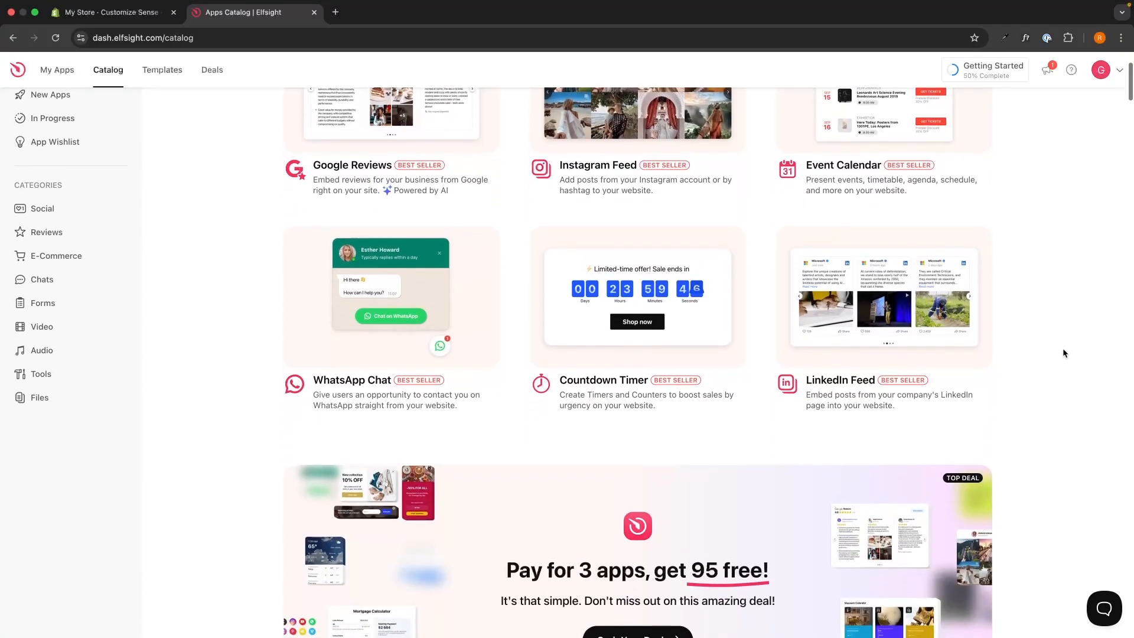
Search the Apps Catalog for 'vimeo' and pick the Vimeo Gallery app.
scroll(1063, 354, down, 4)
scroll(1063, 353, down, 8)
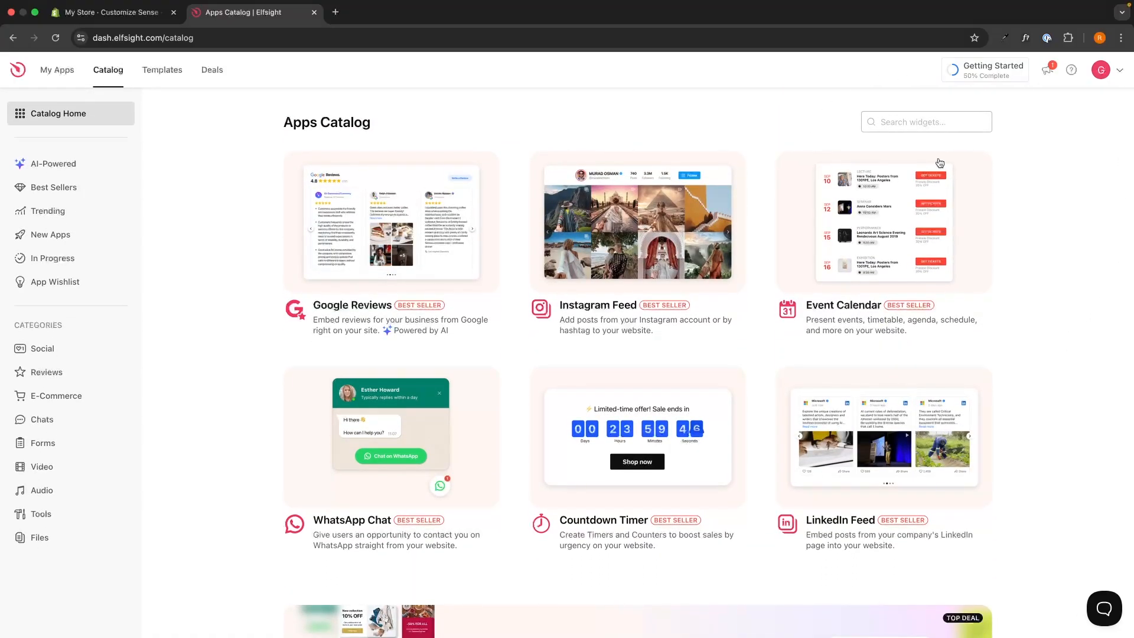
click(904, 123)
text(vimeo)
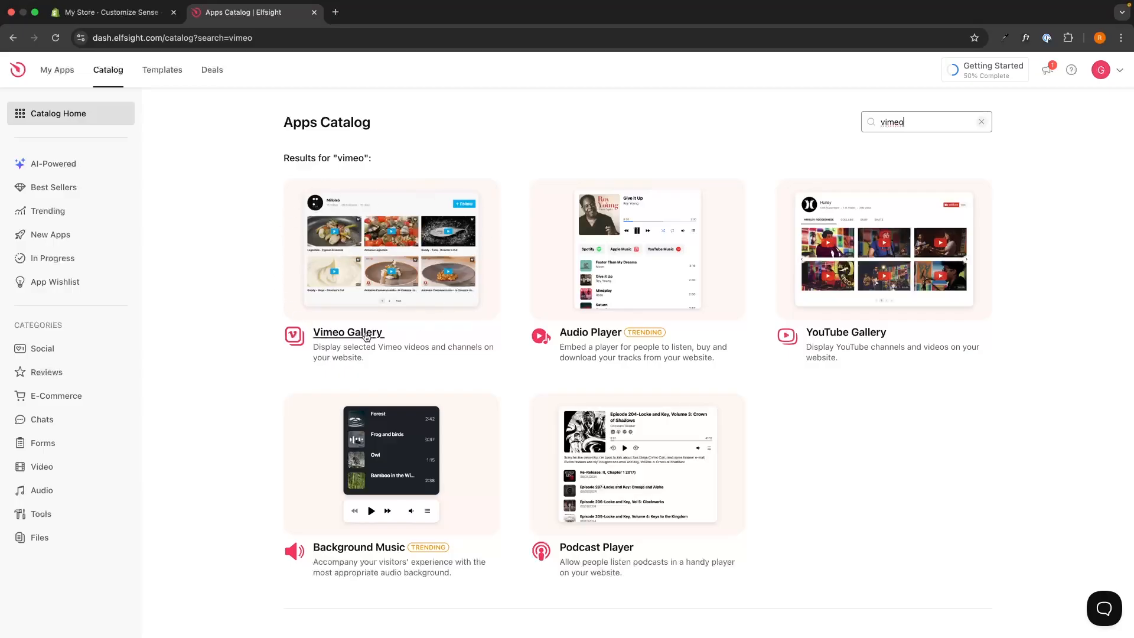
click(400, 260)
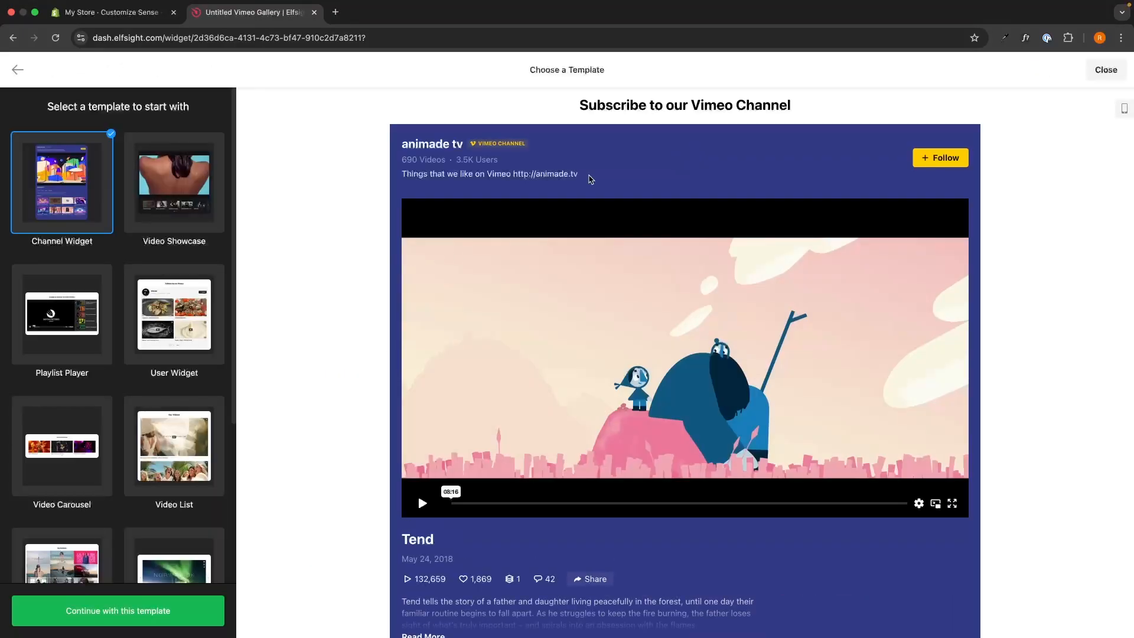
Preview the User, Playlist, Carousel and List templates, then continue with Channel Widget.
drag(521, 77, 615, 76)
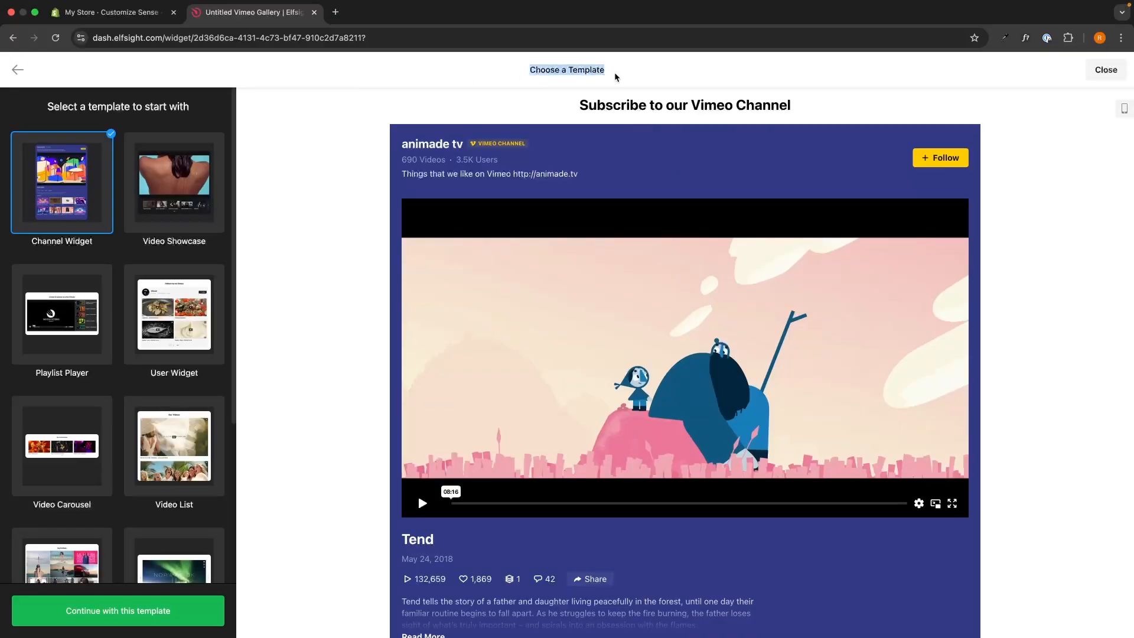
click(469, 74)
scroll(78, 400, down, 1)
click(163, 298)
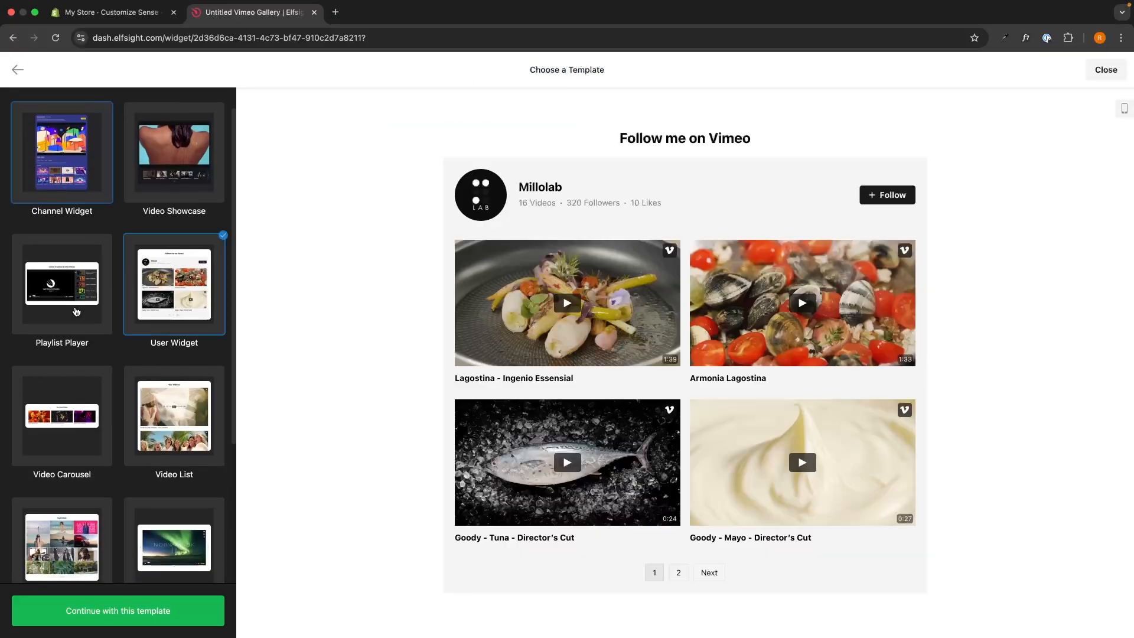
click(76, 310)
click(92, 424)
click(156, 427)
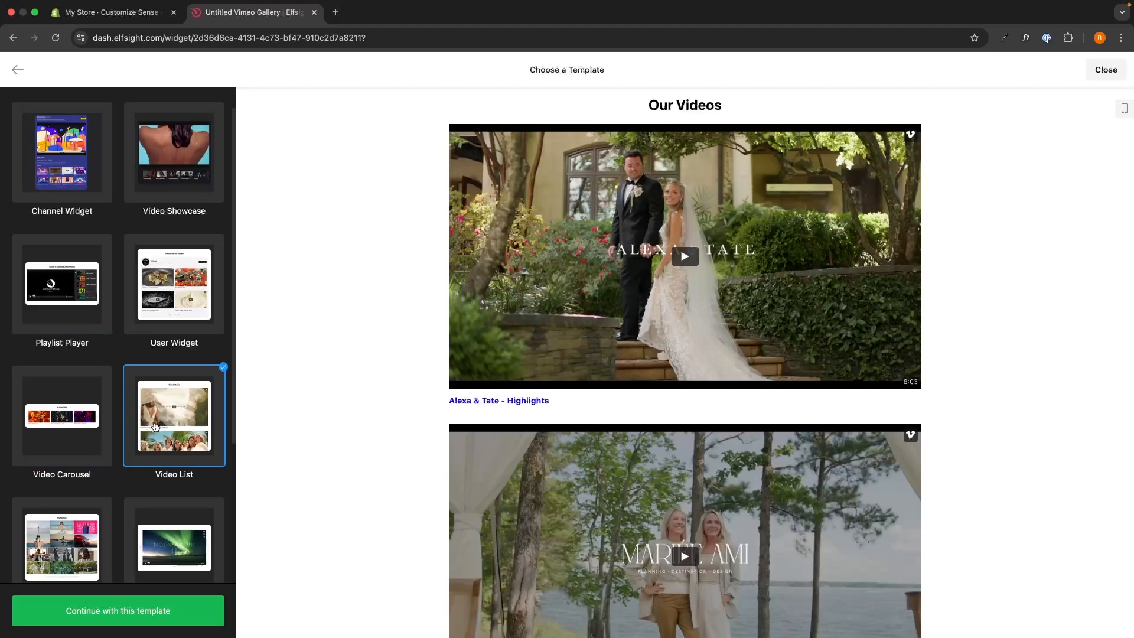
scroll(156, 418, up, 1)
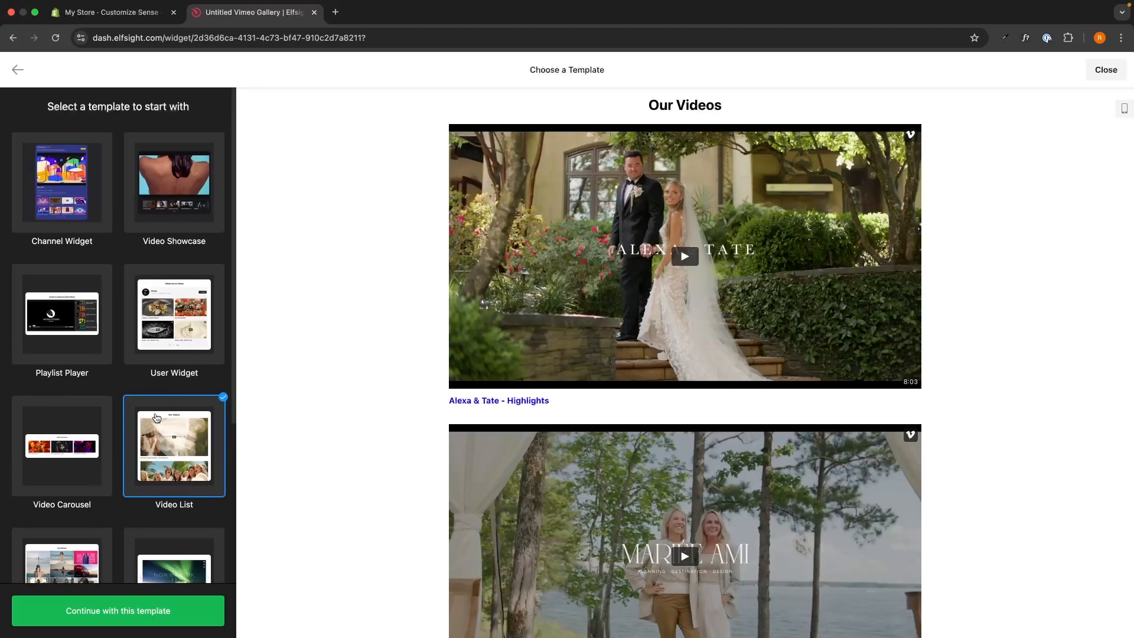
click(57, 235)
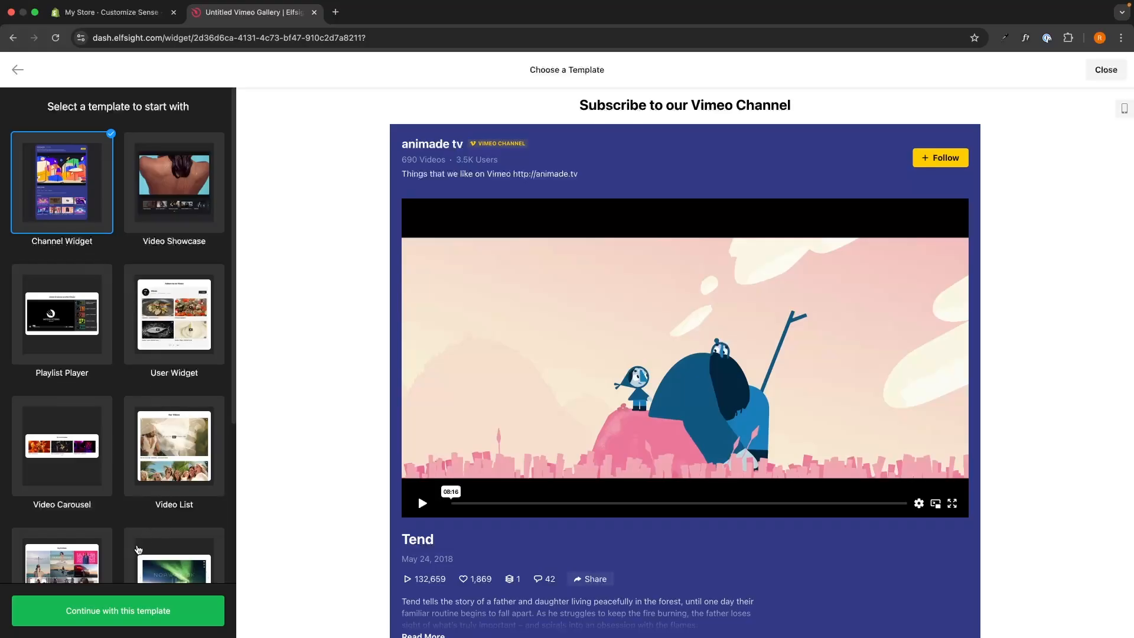
click(102, 605)
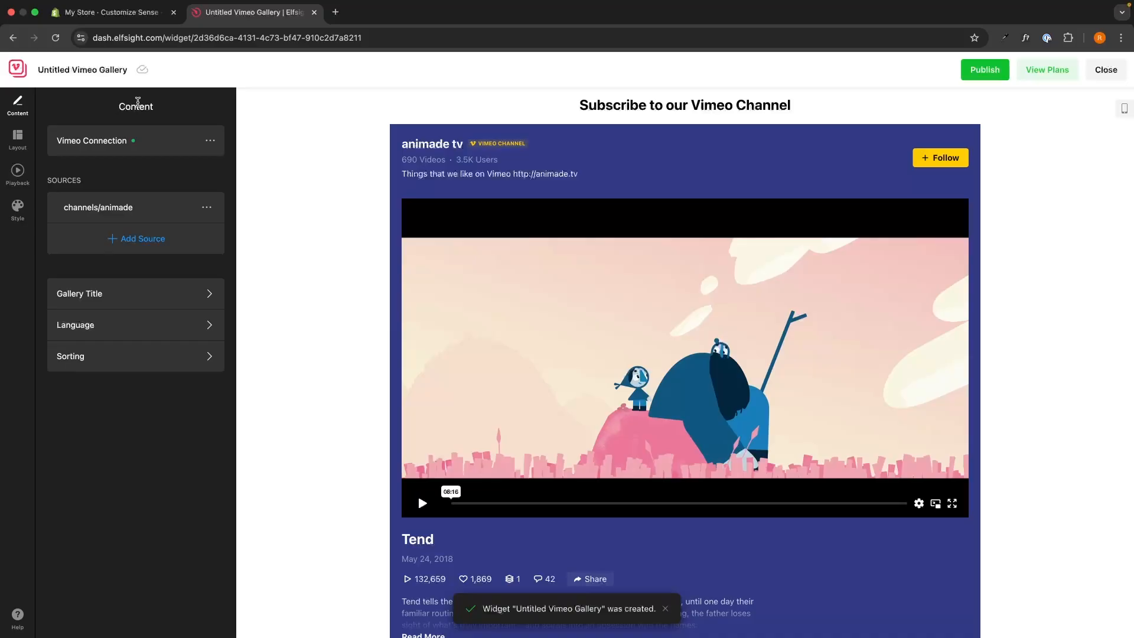
Add an empty Vimeo source, then delete it, keeping only the channels/animade source.
drag(43, 189, 86, 184)
click(89, 184)
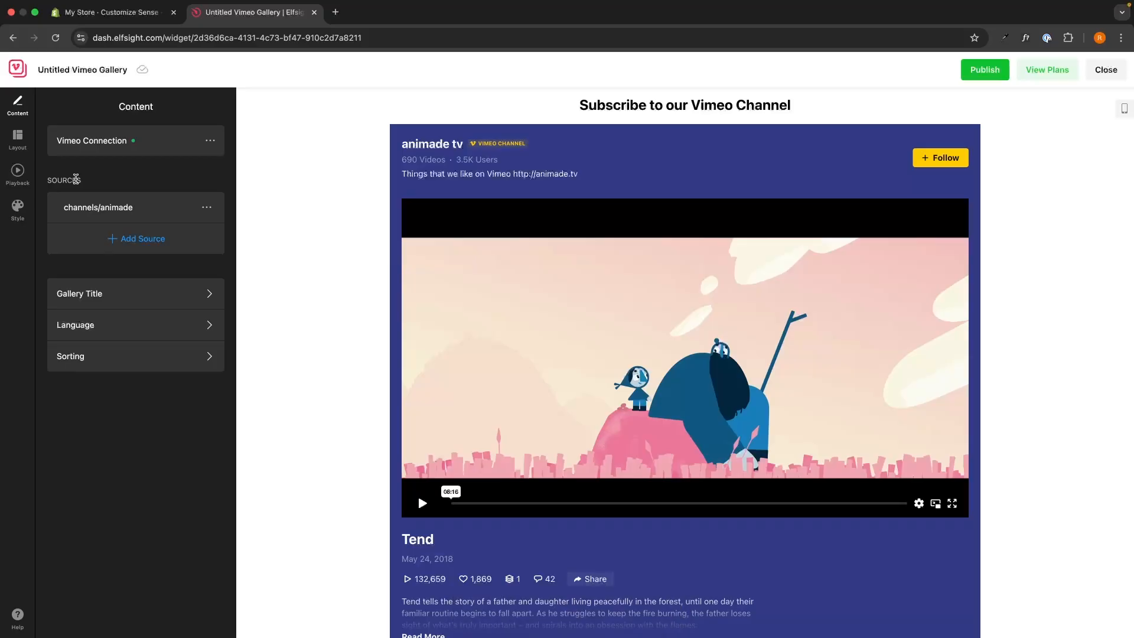
click(127, 237)
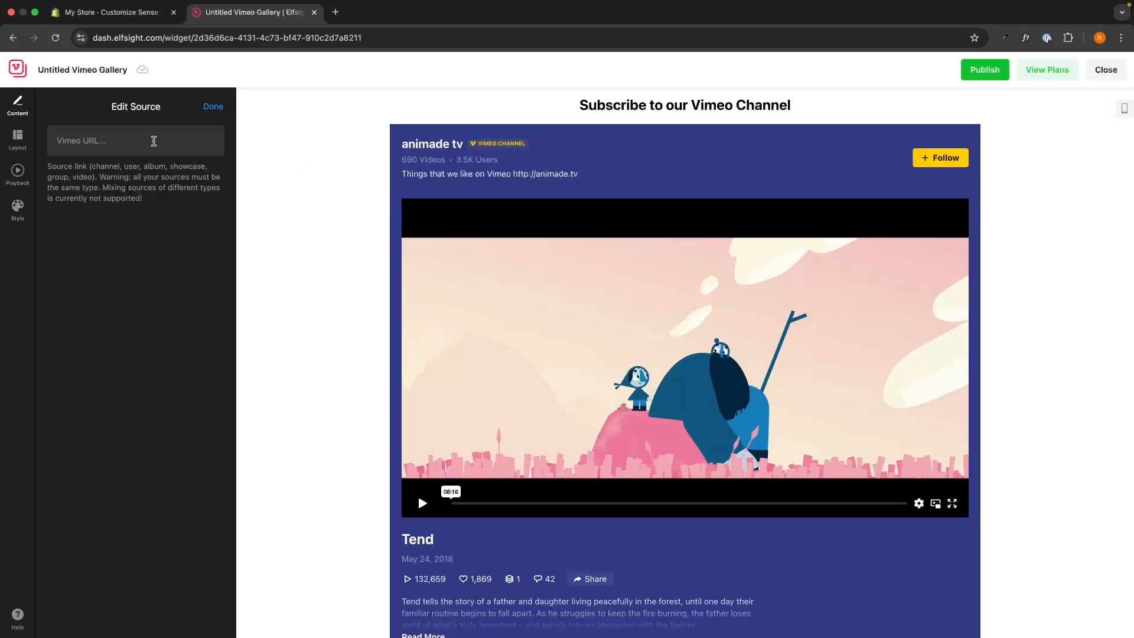
click(213, 107)
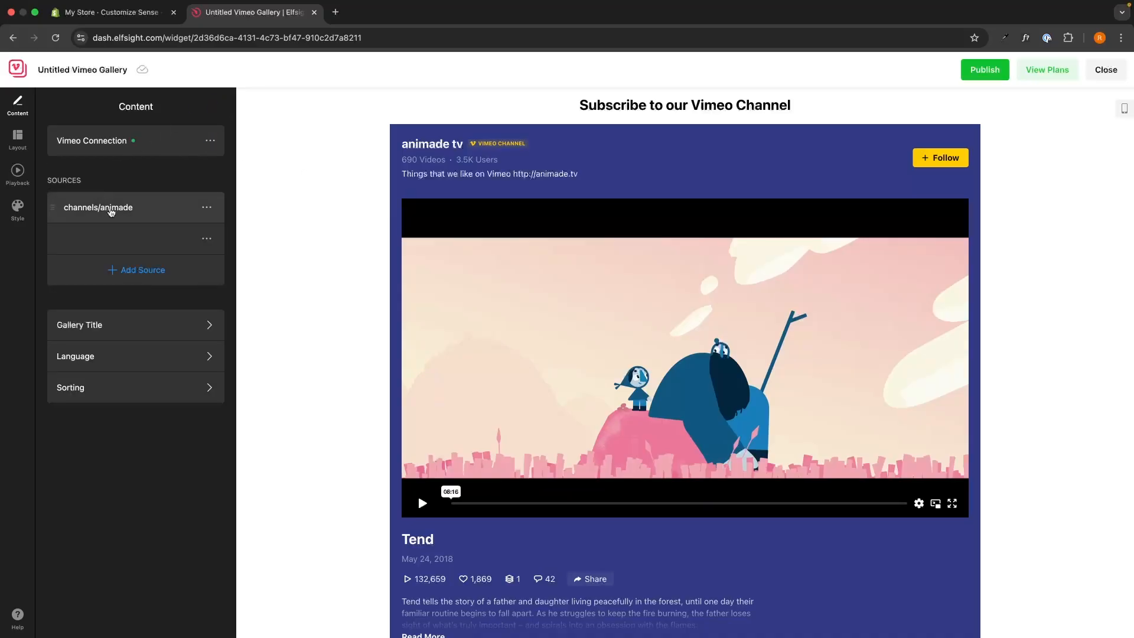
click(207, 238)
click(218, 301)
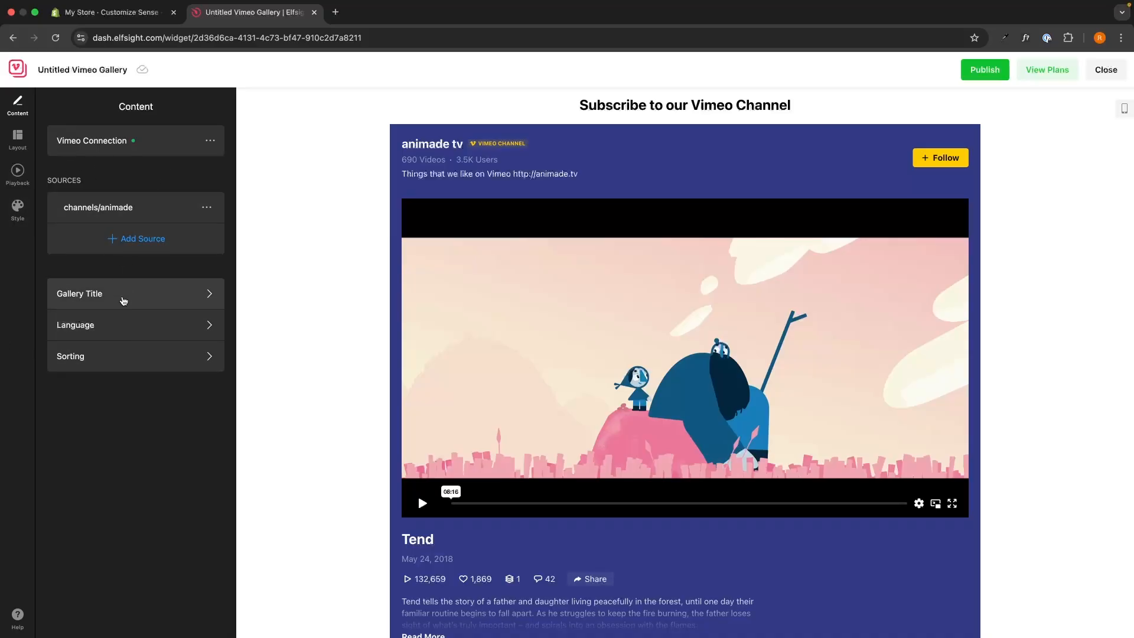
Review the Gallery Title setting, 'Subscribe to our Vimeo Channel', without changing it.
click(123, 301)
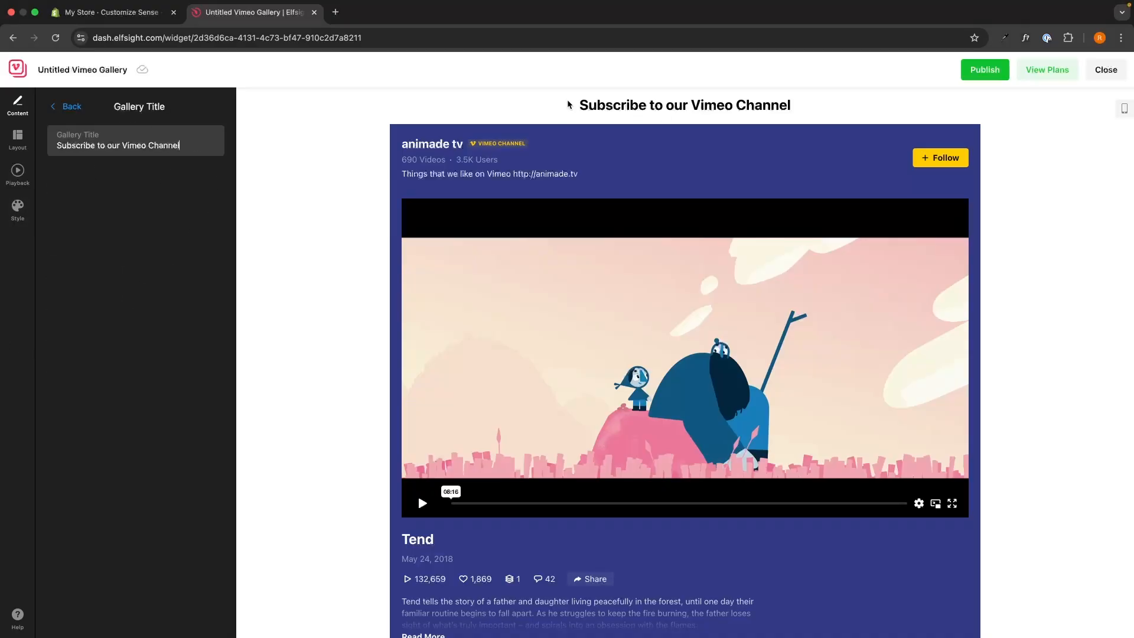
drag(569, 104, 794, 105)
click(799, 105)
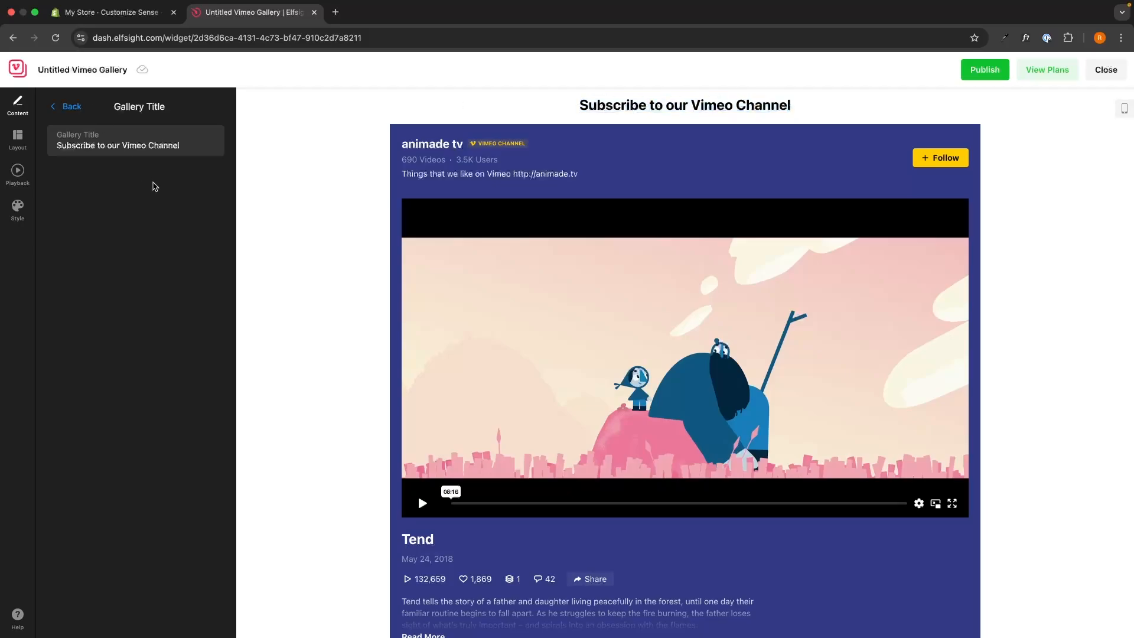
drag(182, 145, 50, 146)
click(68, 107)
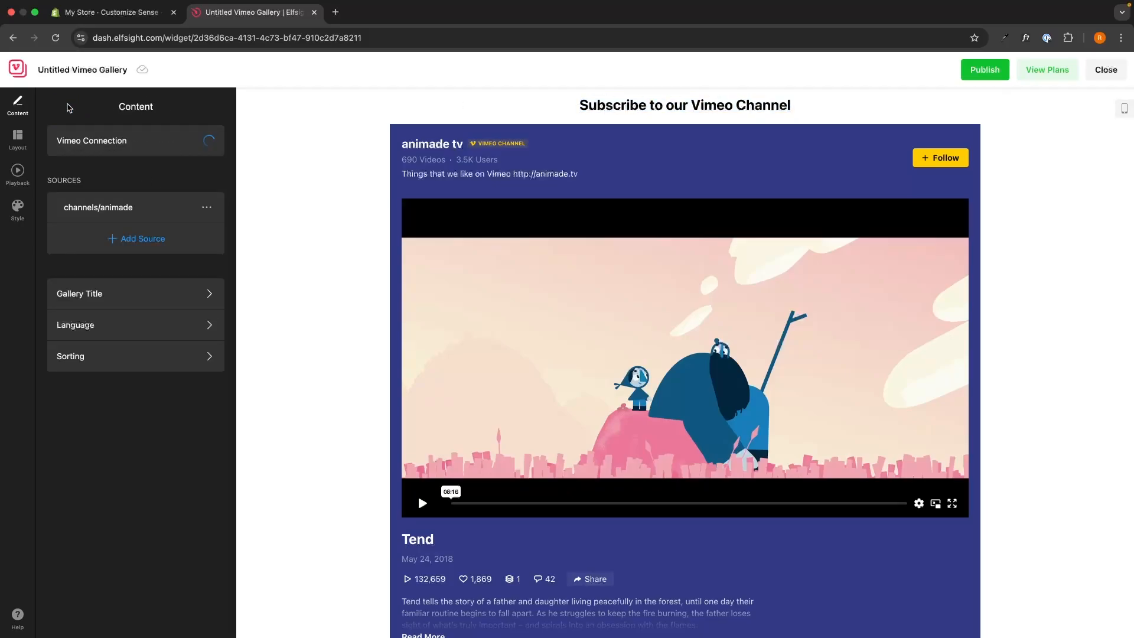
Review the Language and Sorting settings, leaving both unchanged.
click(129, 325)
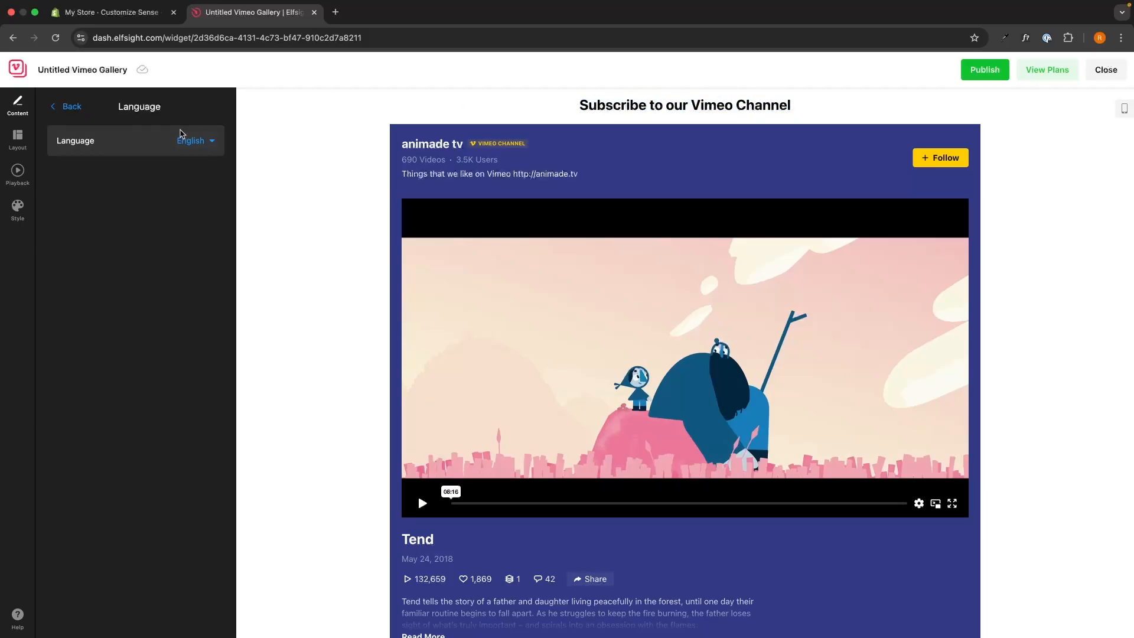
click(78, 112)
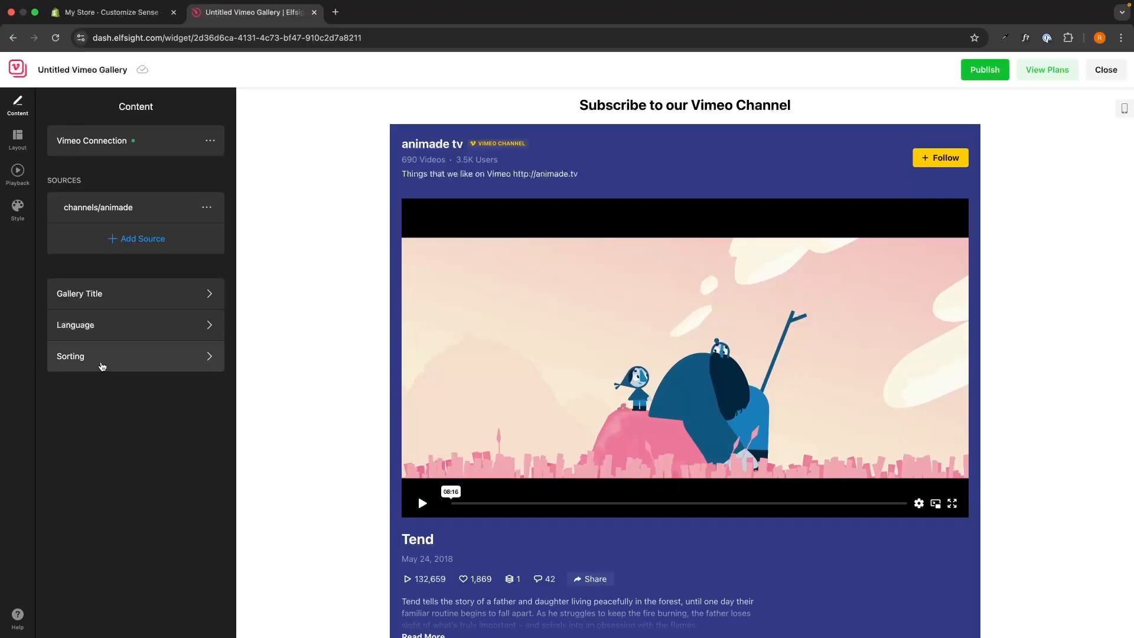
click(99, 370)
scroll(406, 333, down, 5)
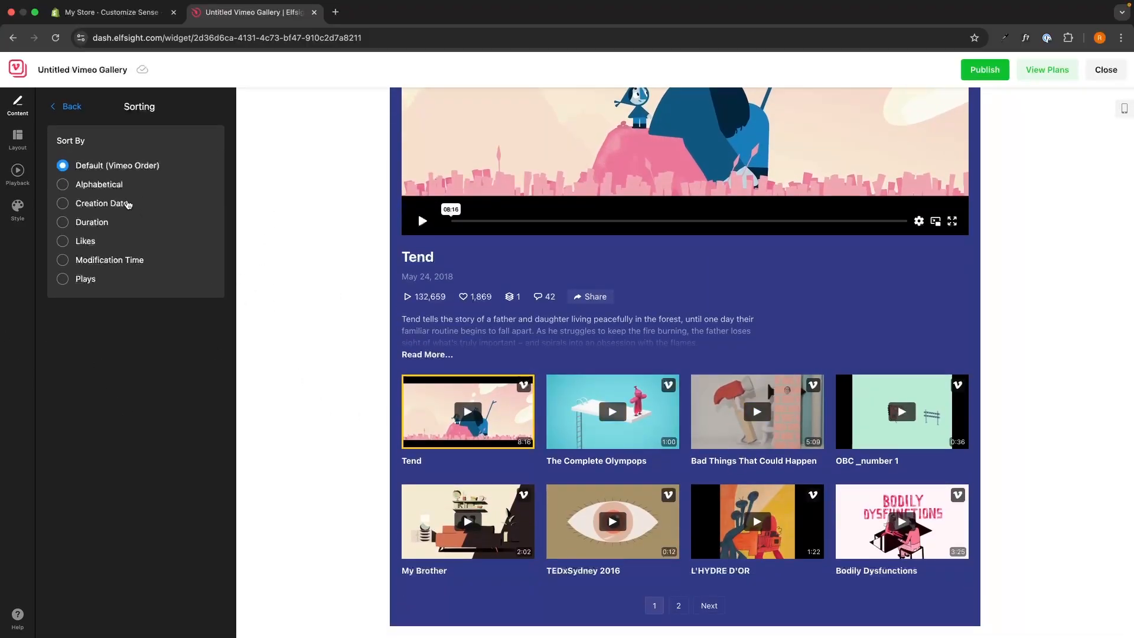
click(68, 106)
click(18, 139)
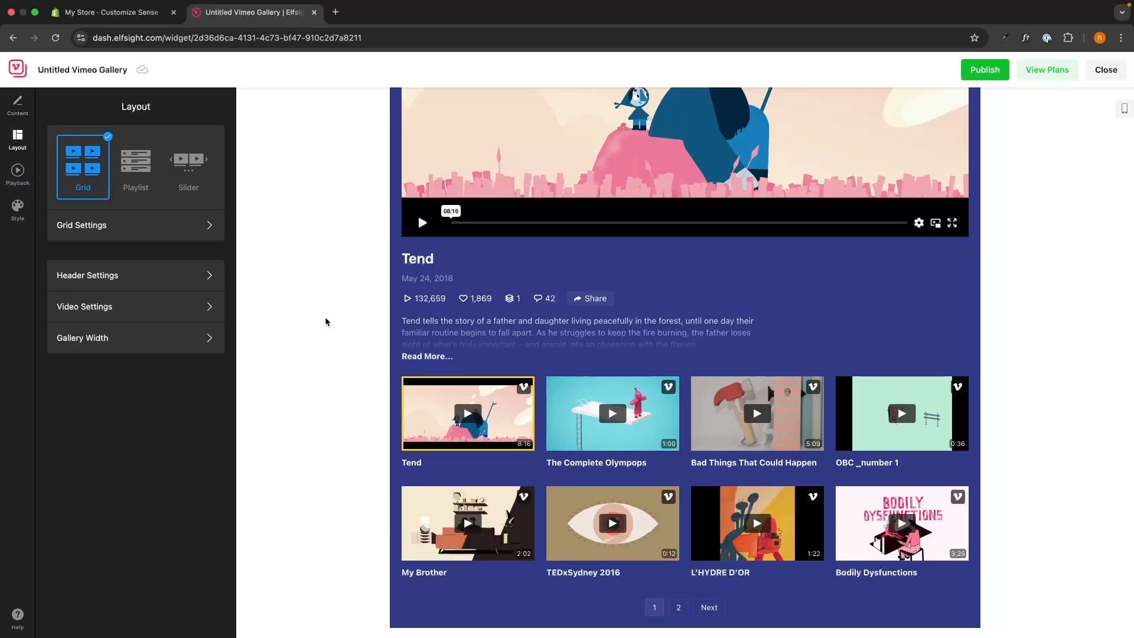
Compare the Playlist and Slider layouts, then settle on the Grid layout.
click(136, 166)
click(189, 169)
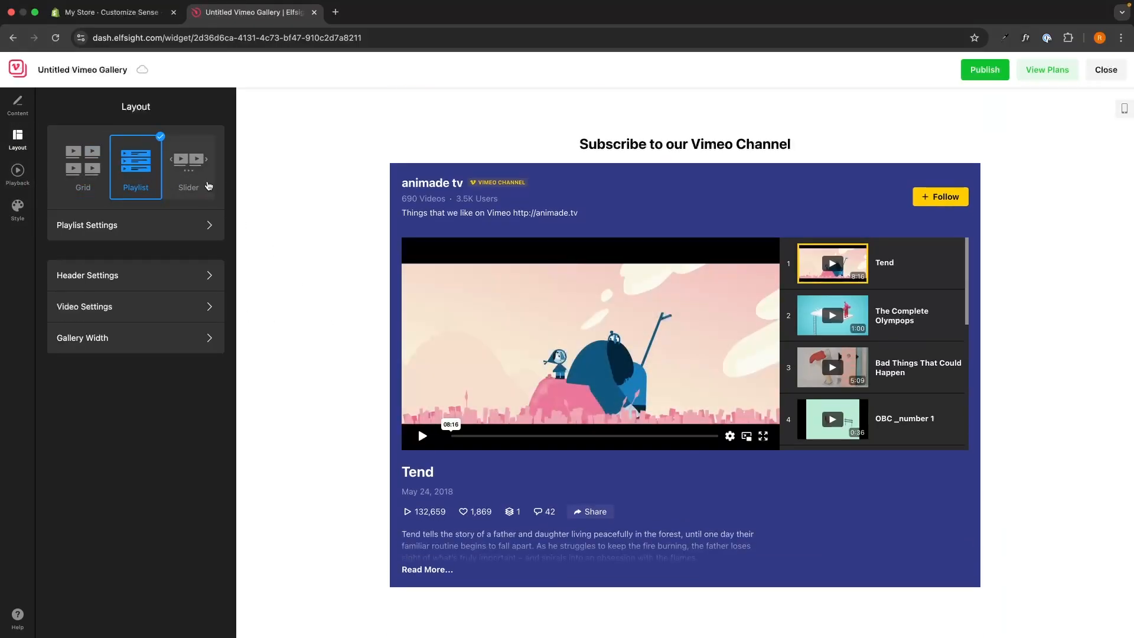
scroll(543, 335, down, 1)
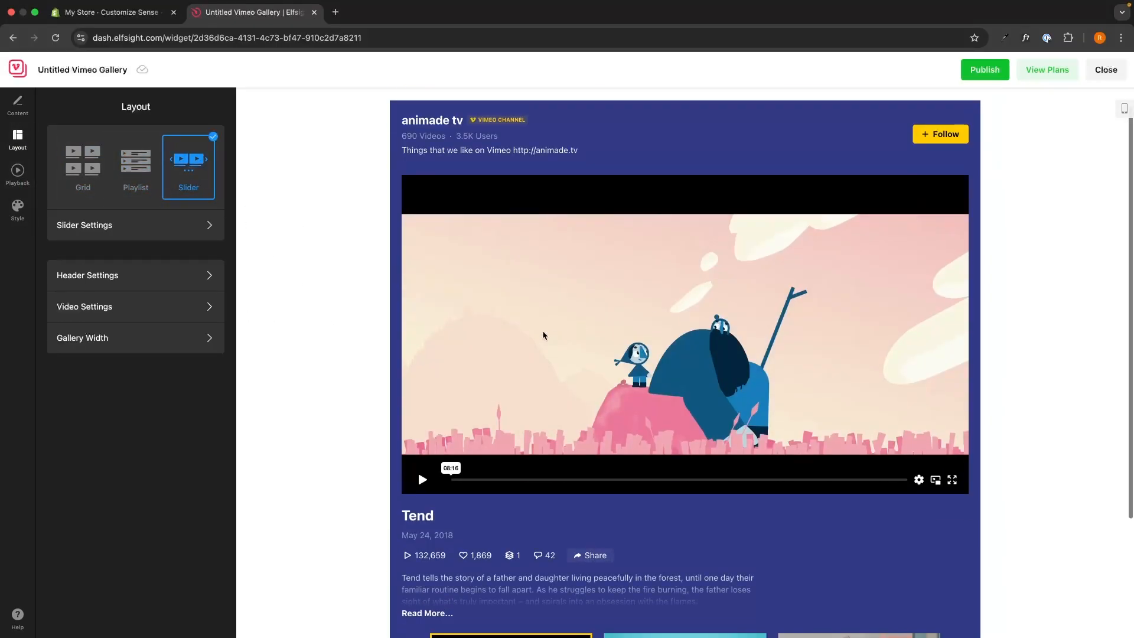
click(136, 165)
scroll(835, 323, down, 2)
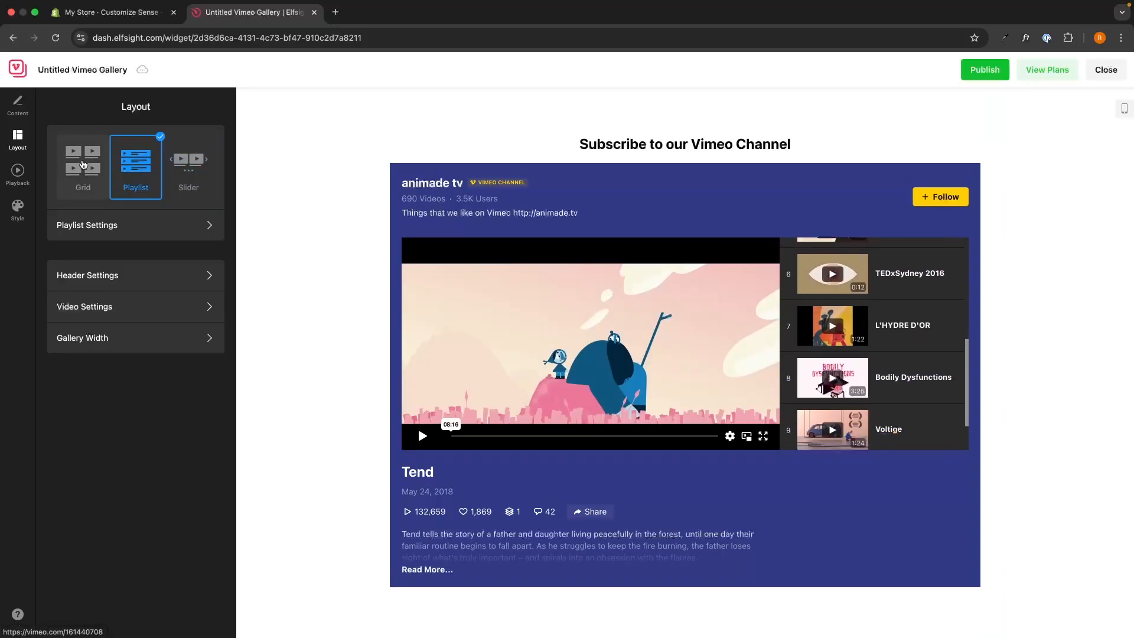
click(83, 166)
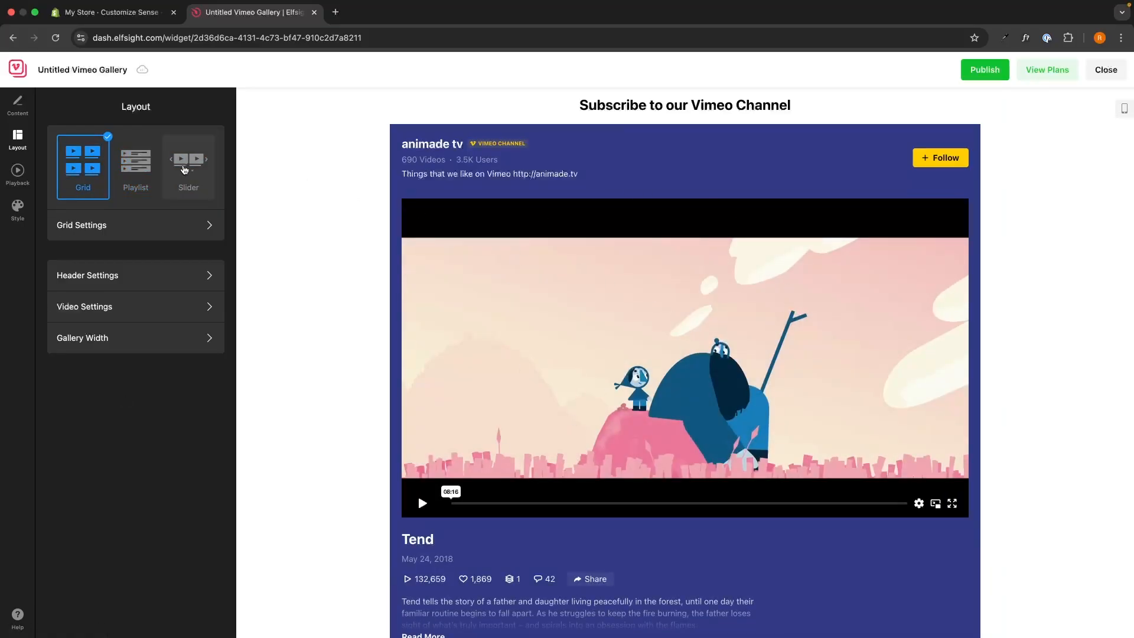
click(136, 169)
click(189, 169)
click(96, 195)
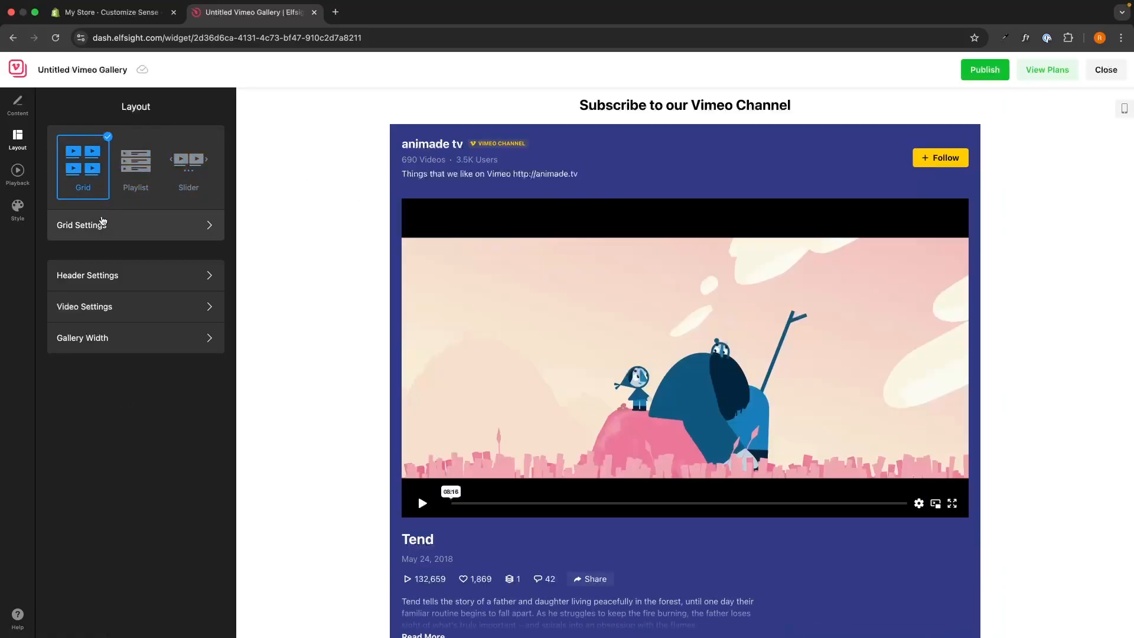
Review the grid's tablet and mobile settings and page through the numbered gallery pages.
click(113, 223)
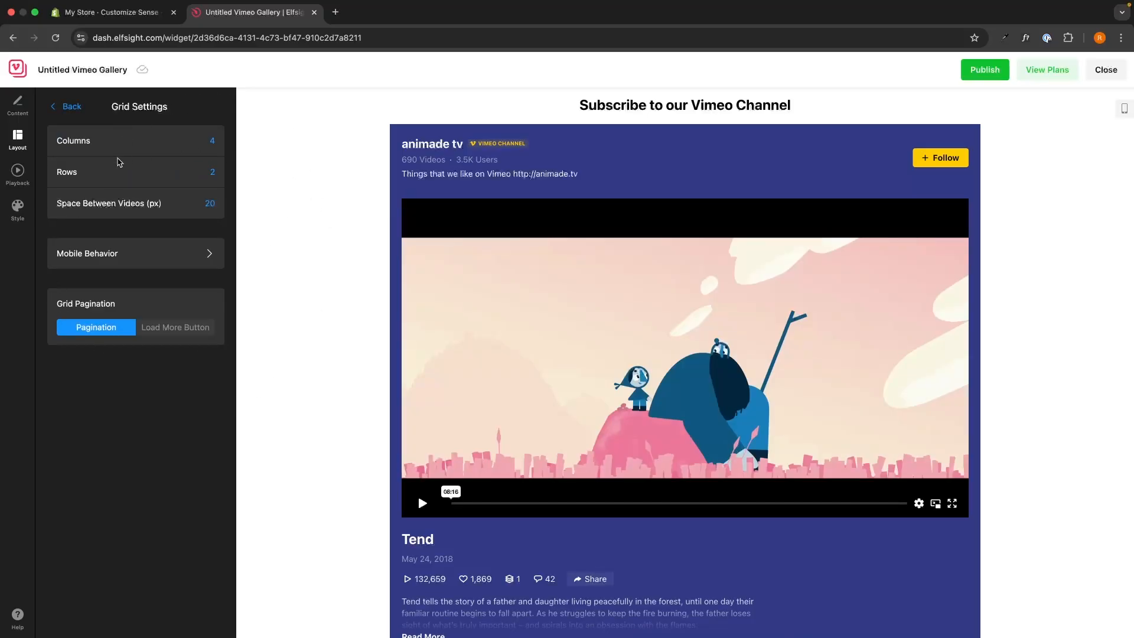
scroll(324, 236, down, 5)
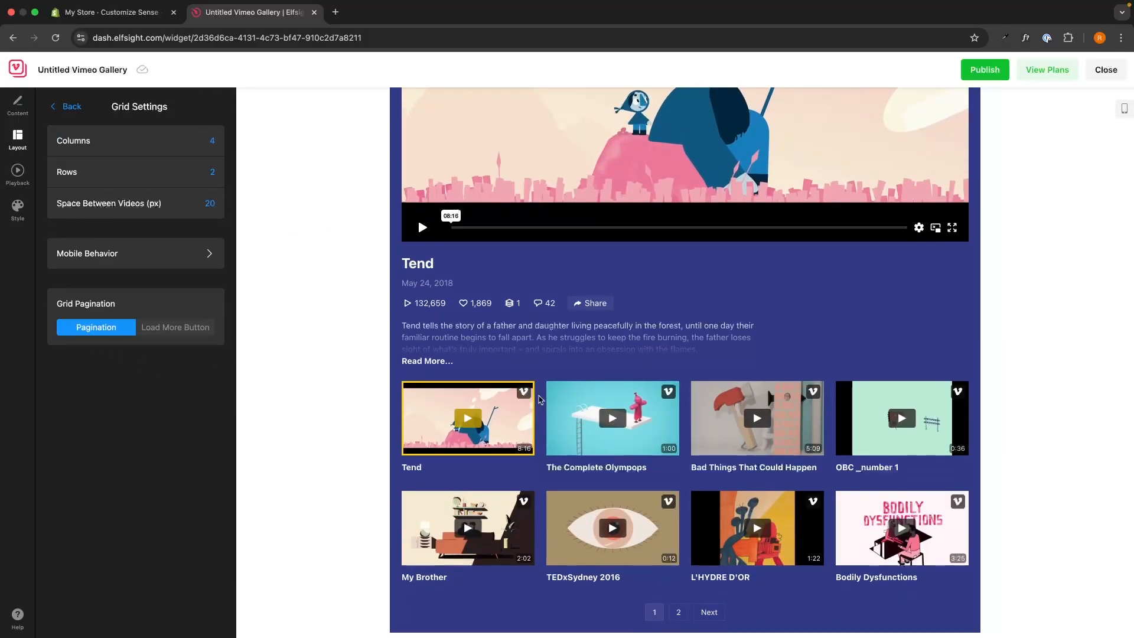
click(149, 263)
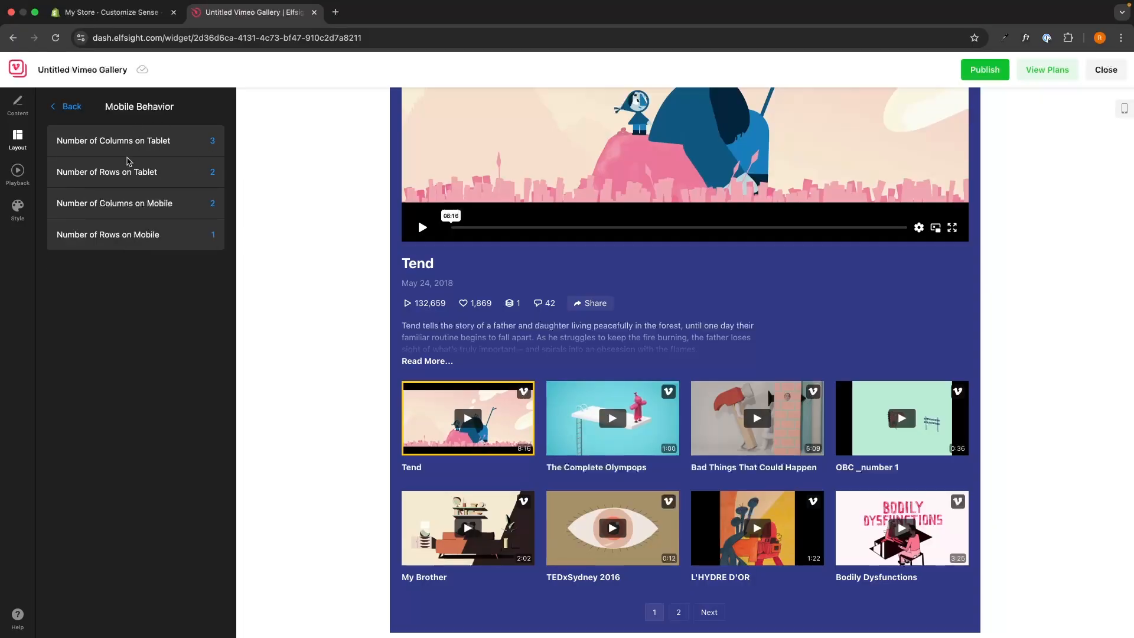
click(68, 107)
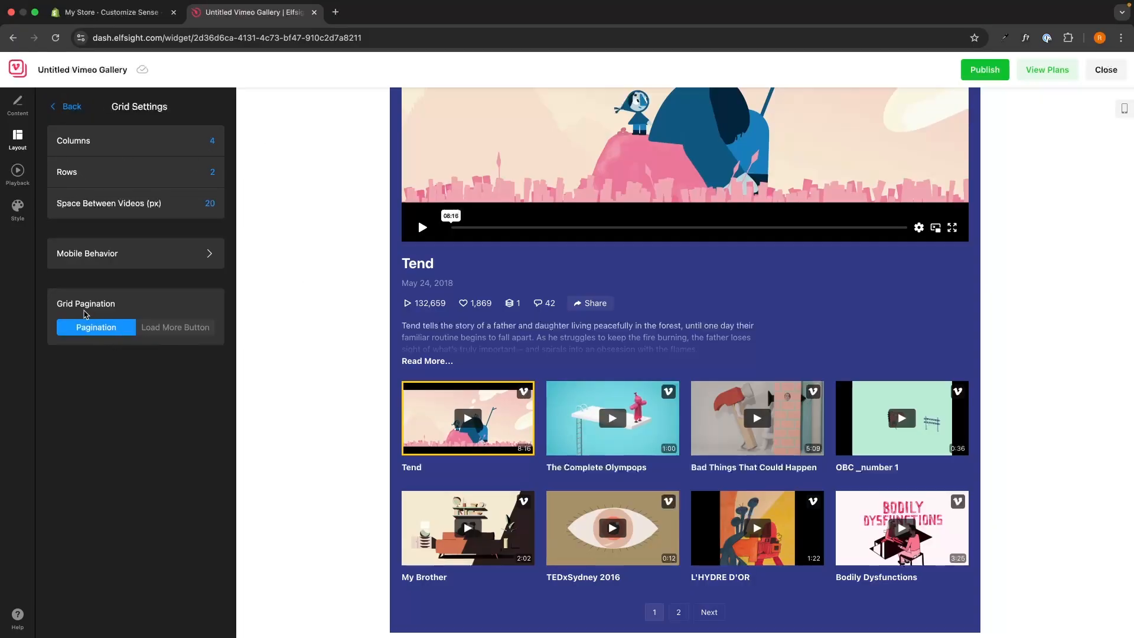
click(684, 614)
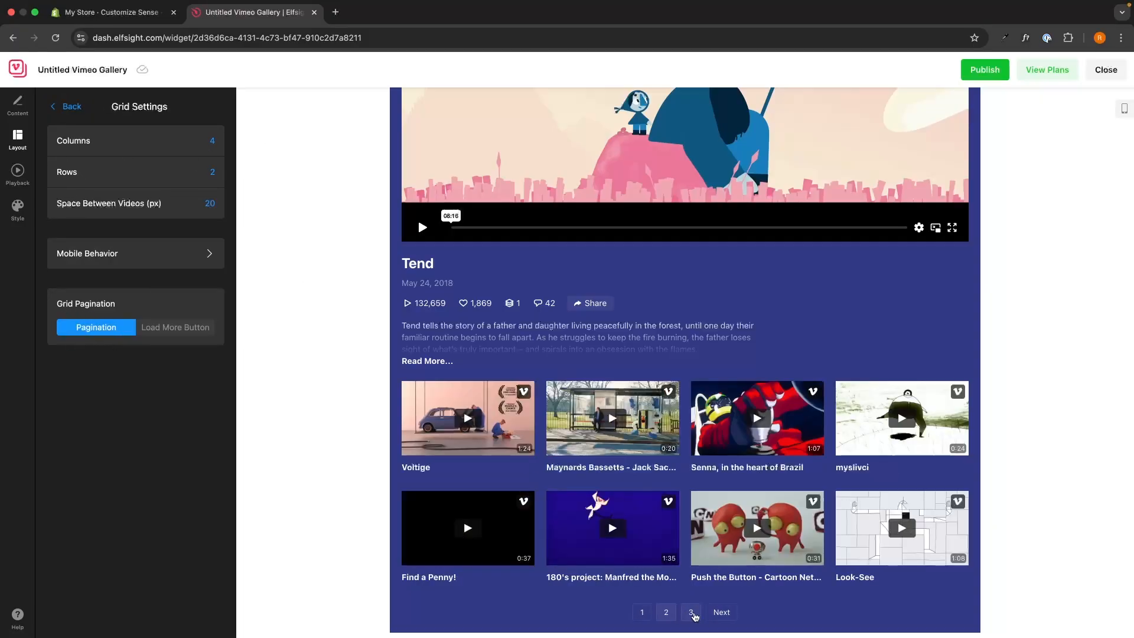
click(692, 613)
click(633, 614)
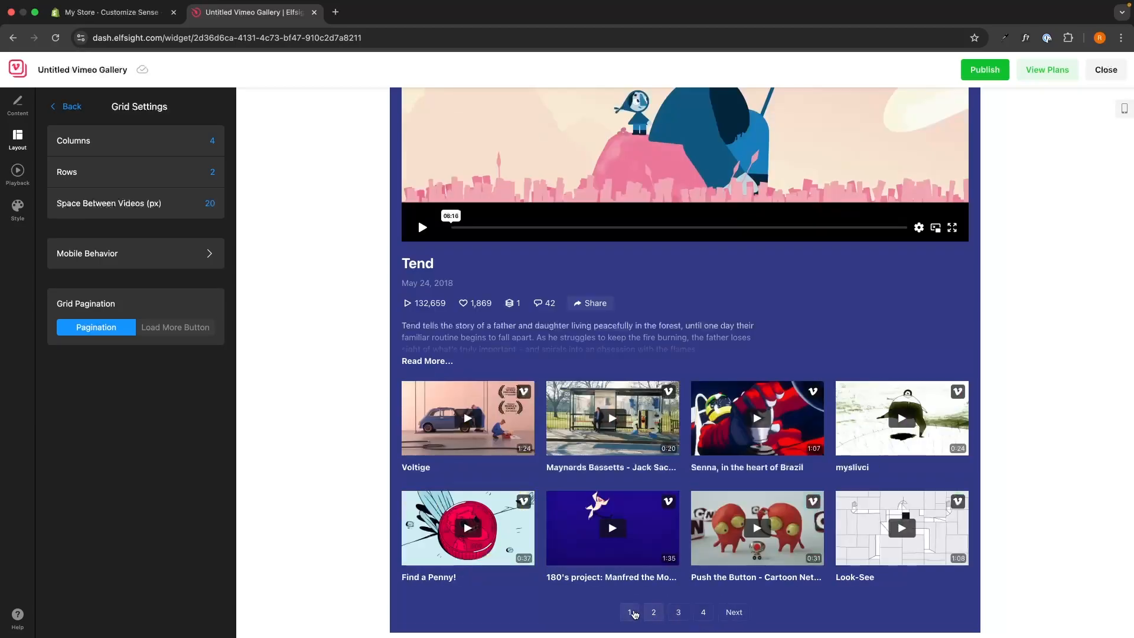
Switch Grid Pagination to a Load More Button and test loading more videos.
click(201, 329)
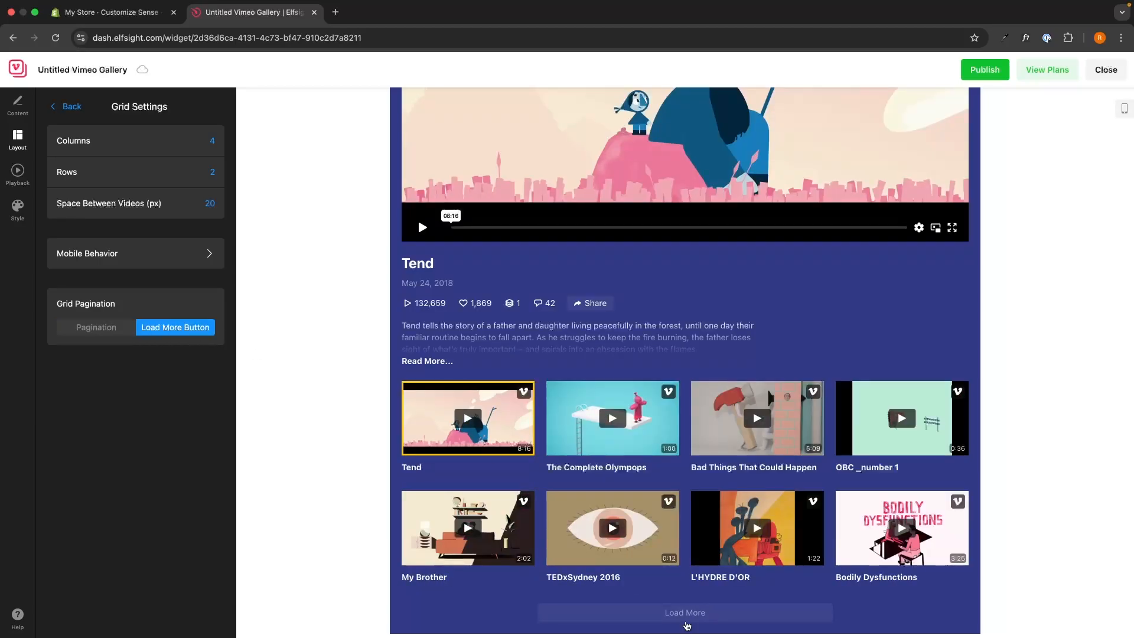
click(686, 620)
scroll(931, 501, down, 4)
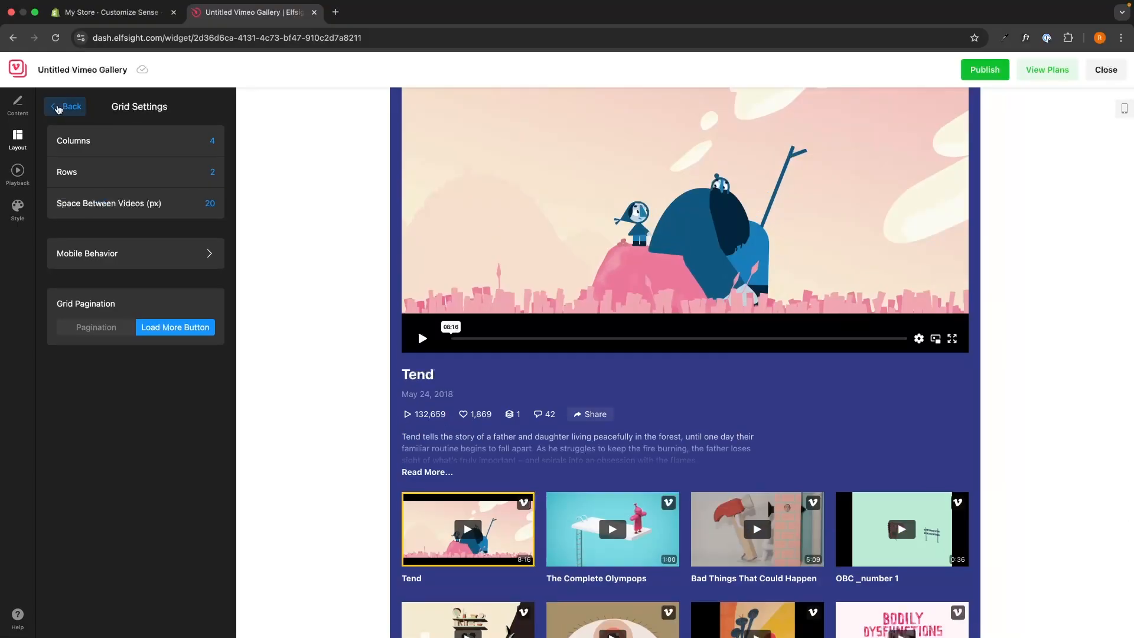
click(66, 106)
click(109, 272)
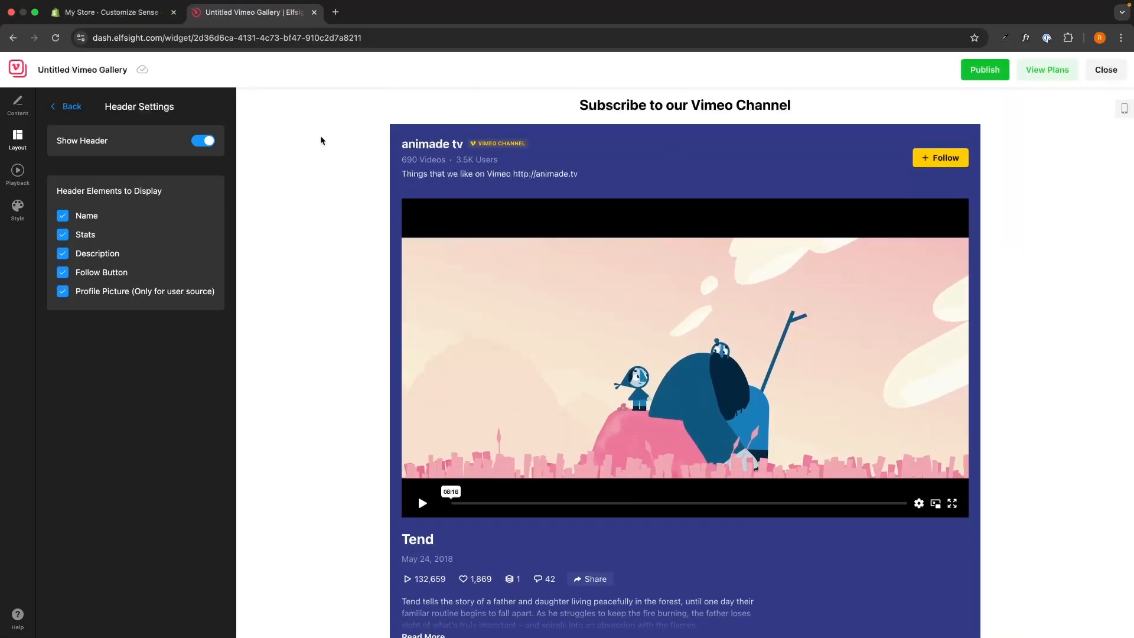
Toggle the header's channel name, stats, description and Follow button, leaving all enabled.
click(207, 142)
click(207, 141)
click(78, 218)
click(78, 254)
click(84, 236)
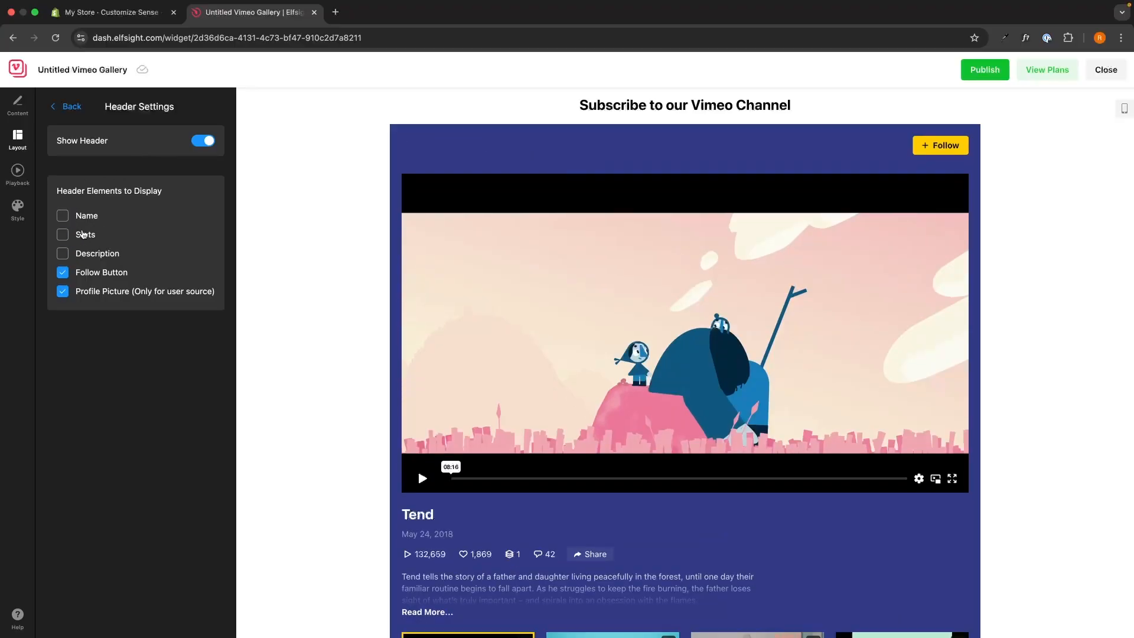
click(100, 257)
click(102, 273)
click(108, 255)
click(108, 272)
click(104, 255)
click(92, 234)
click(89, 217)
click(70, 107)
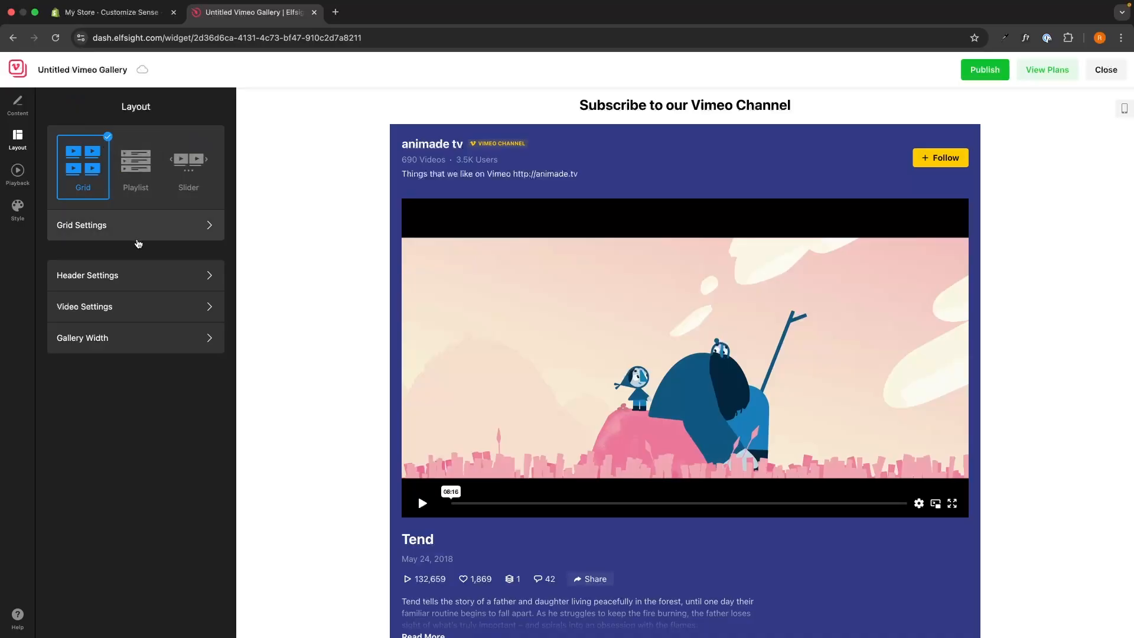
click(101, 307)
Toggle the video Title and Play Icon options, leaving both shown on thumbnails.
click(86, 166)
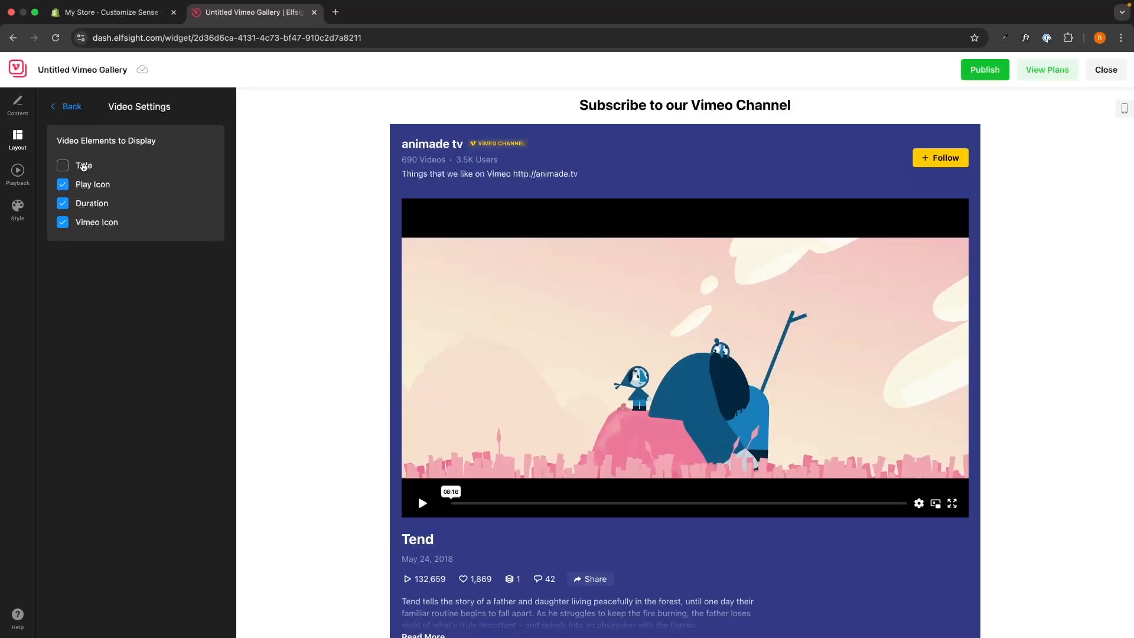
click(86, 166)
scroll(546, 412, down, 6)
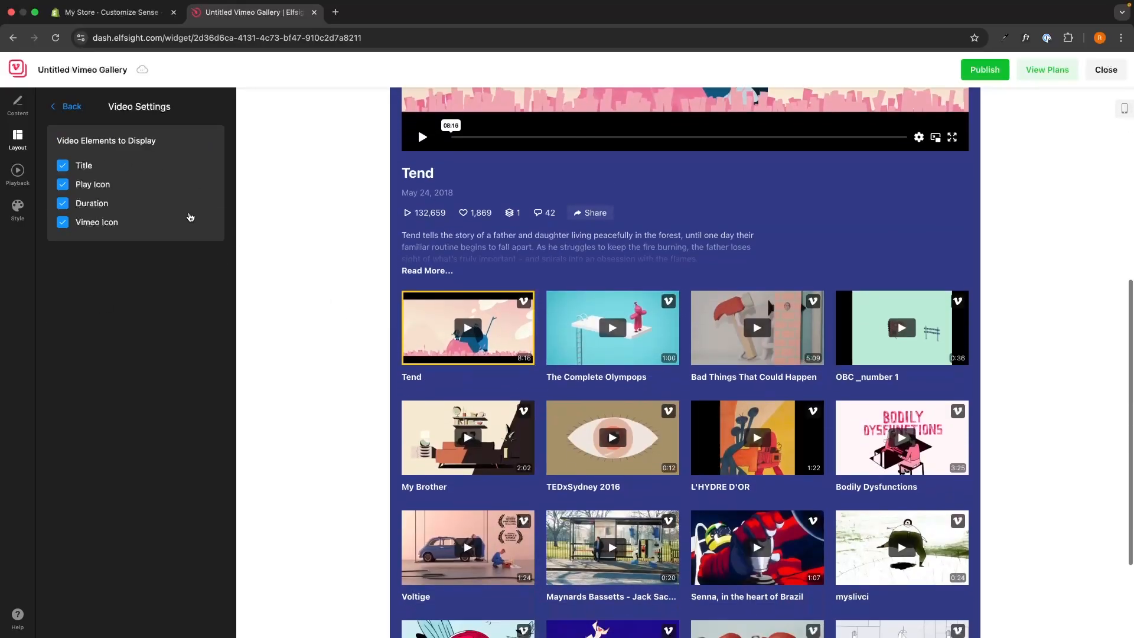
click(87, 184)
click(89, 185)
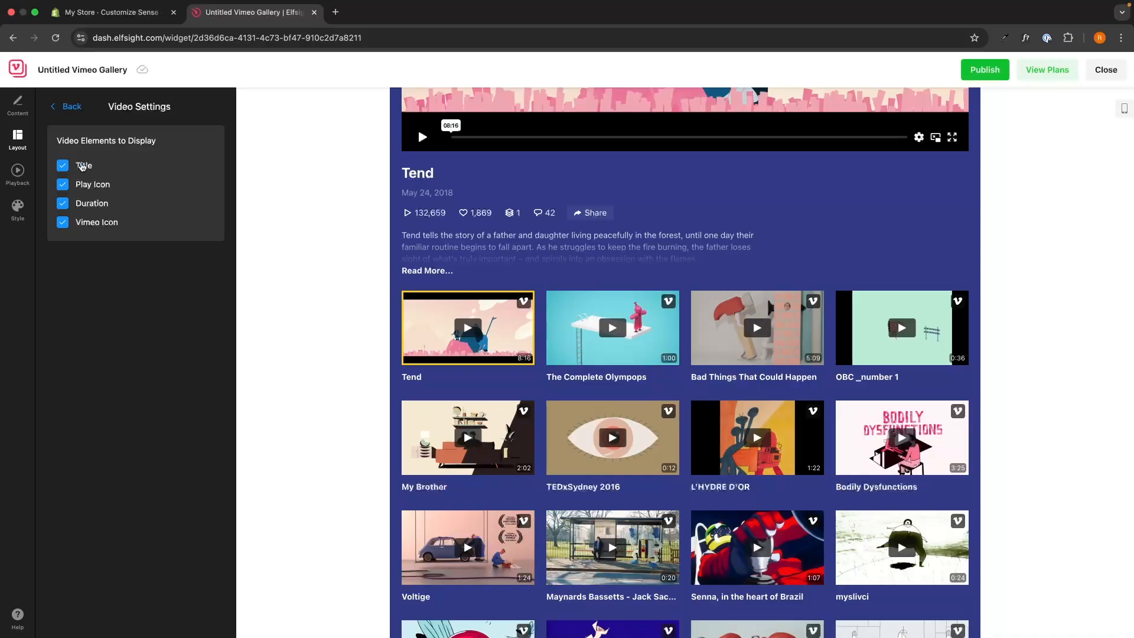
click(72, 108)
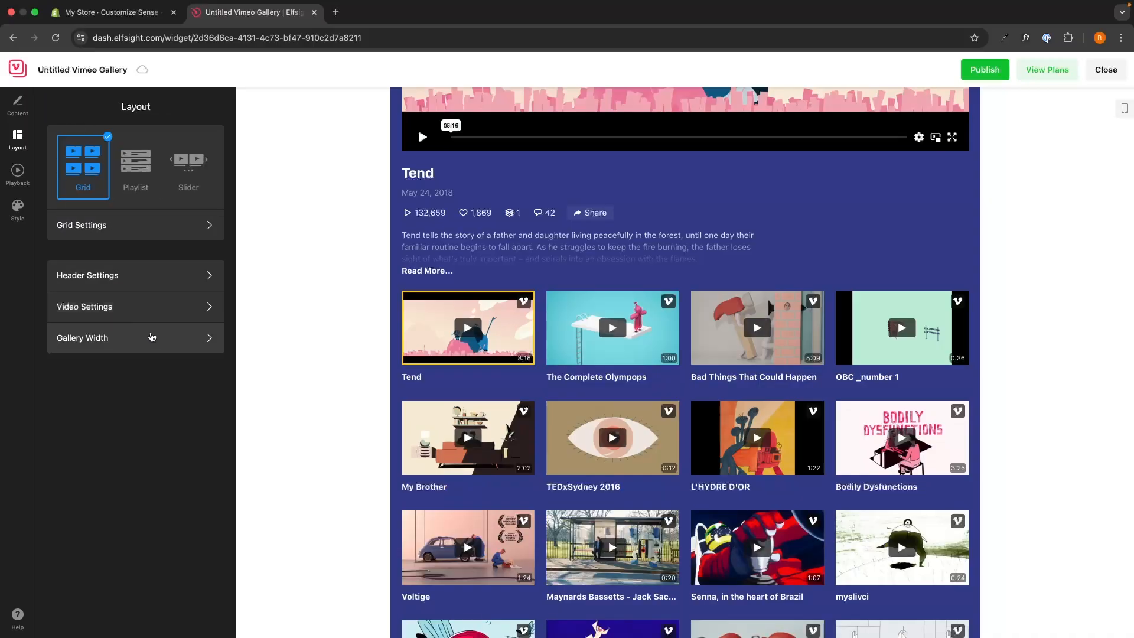
Confirm the gallery width stays at 1000.
click(145, 340)
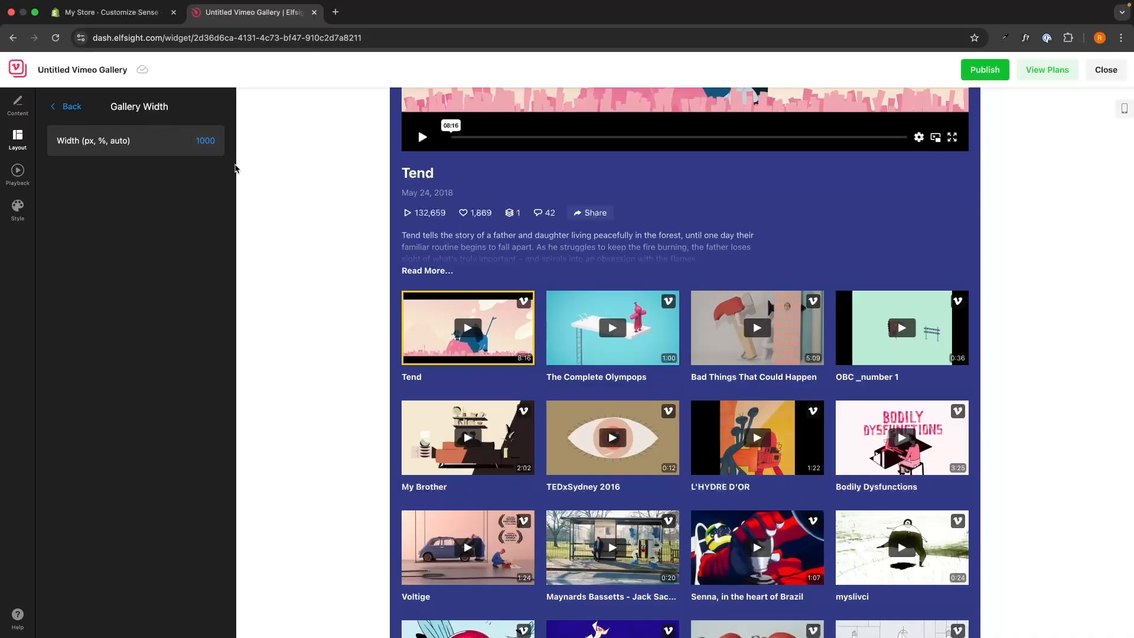
click(82, 110)
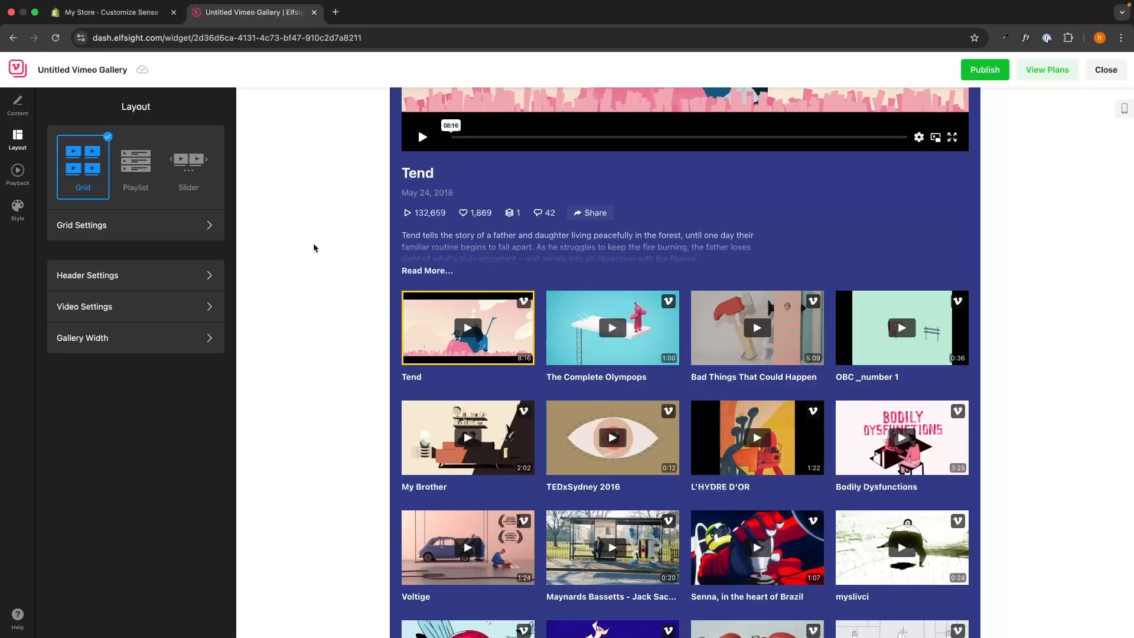
click(33, 170)
scroll(309, 299, down, 2)
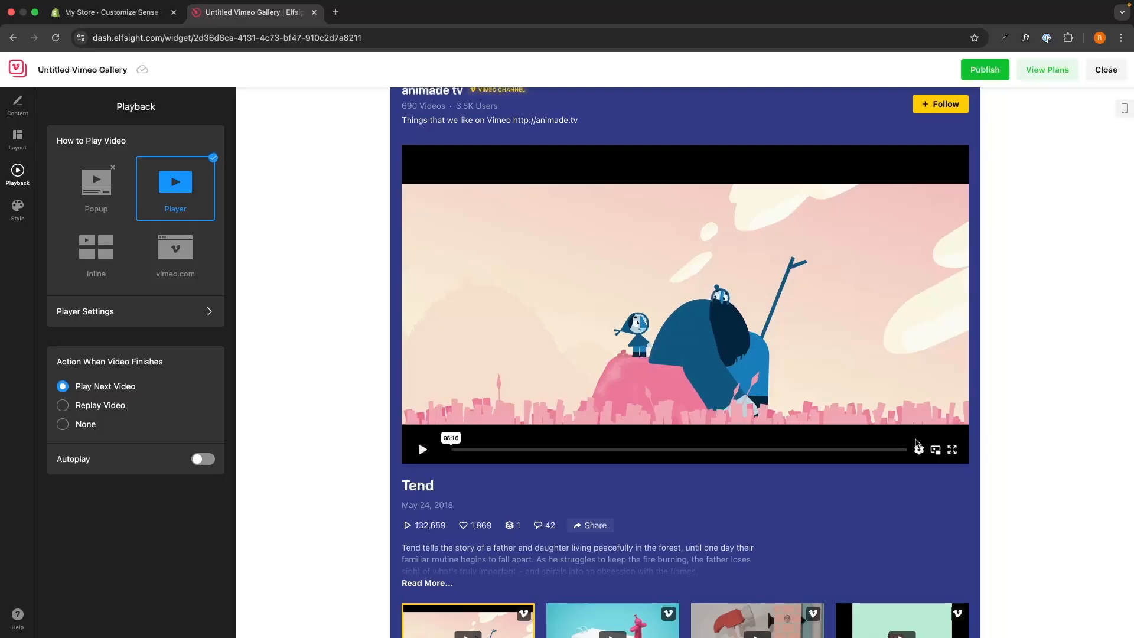
Test Popup, Inline and vimeo.com playback on the Tend video, then settle on Player.
click(96, 188)
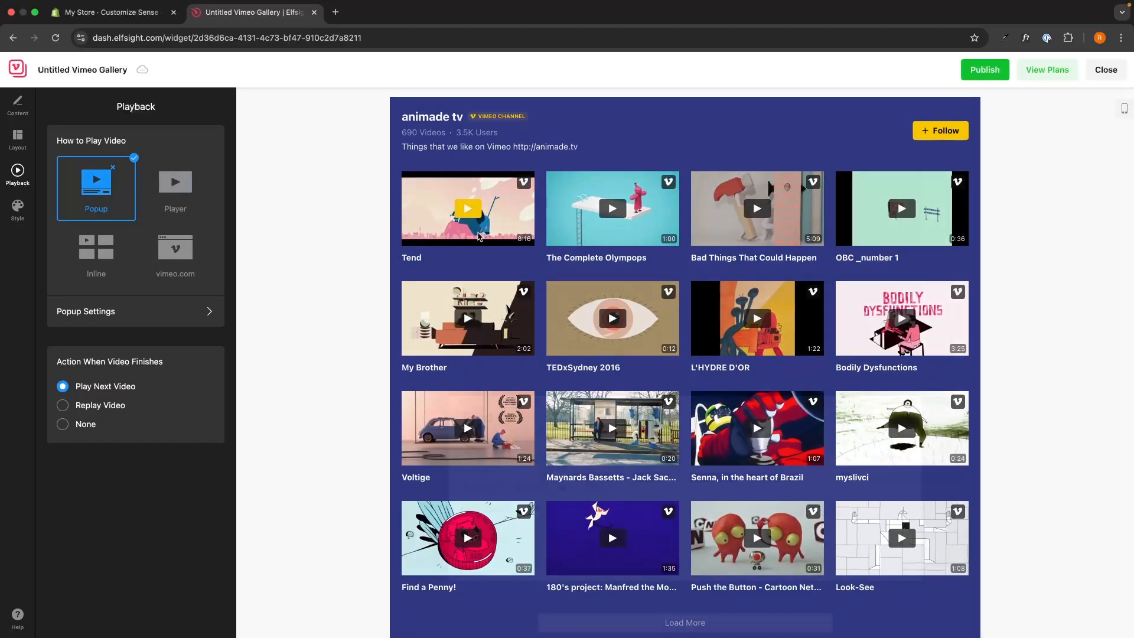
click(468, 271)
click(1053, 293)
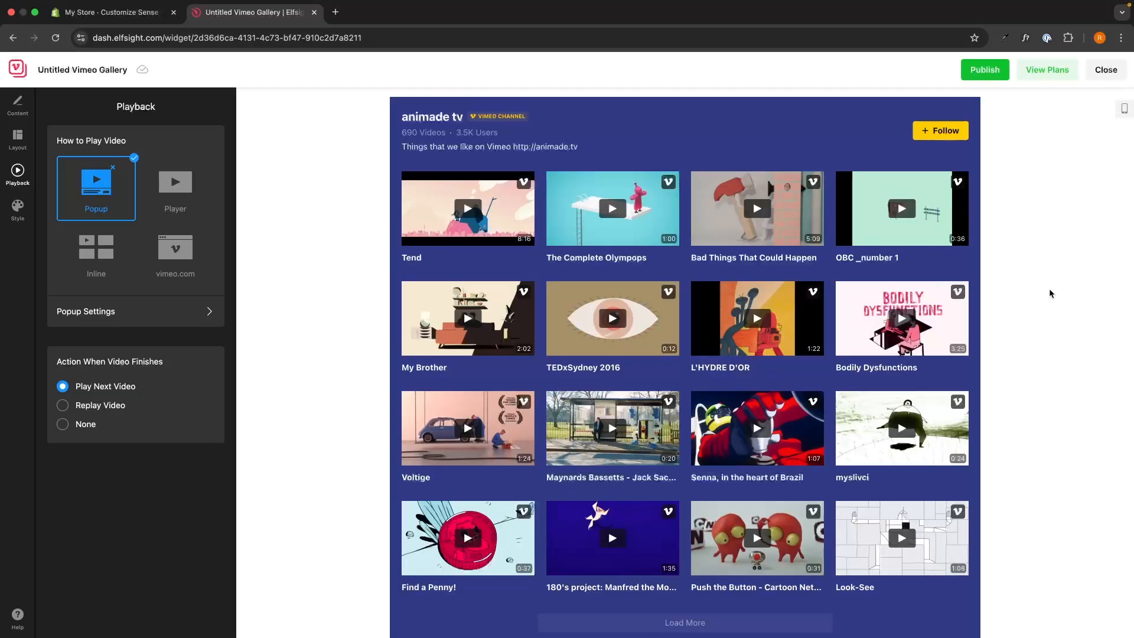
click(124, 248)
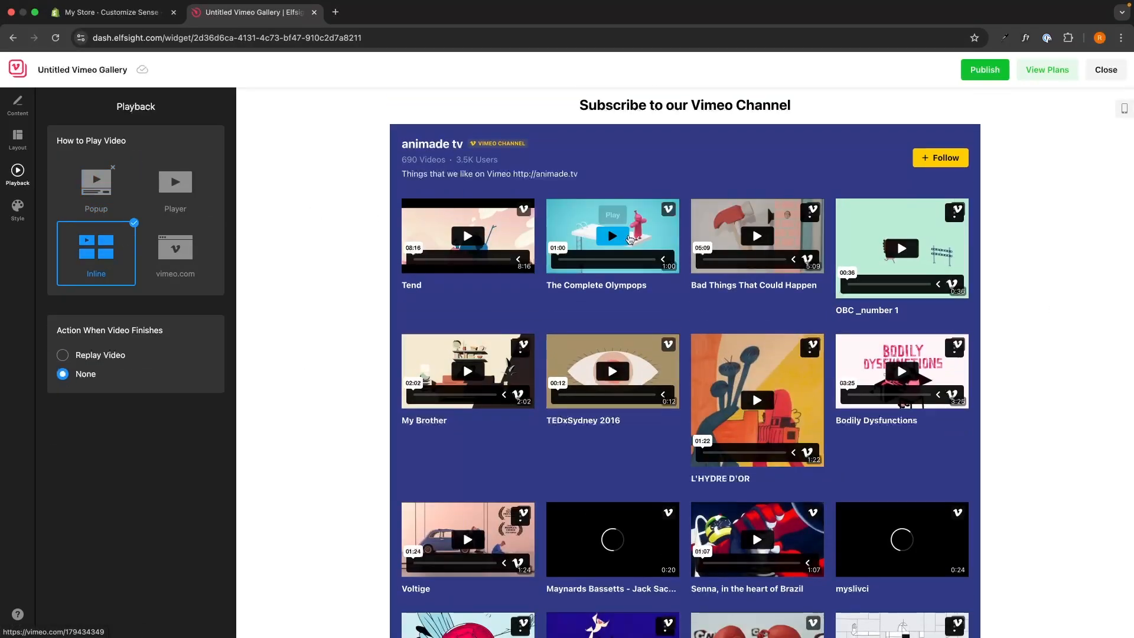
click(471, 242)
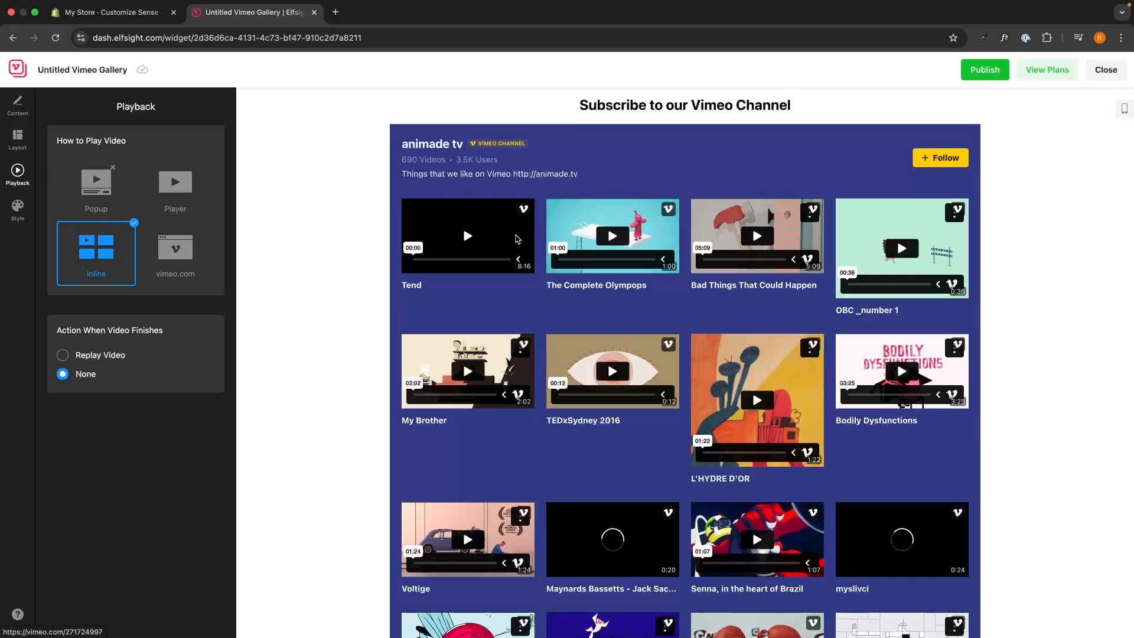
double_click(473, 244)
key(Escape)
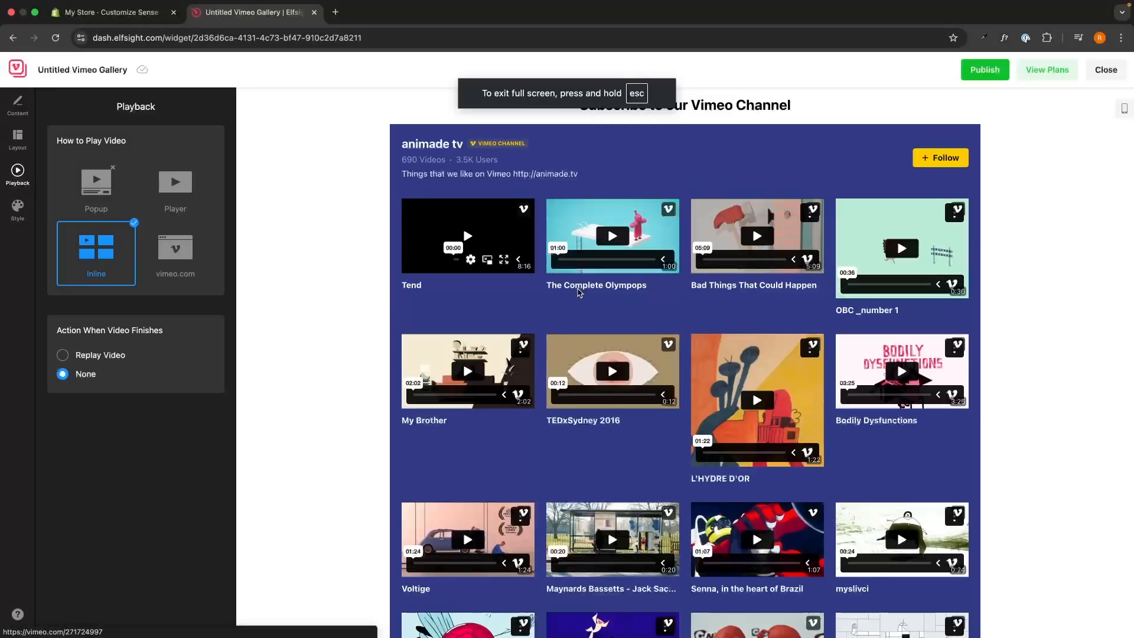
click(186, 278)
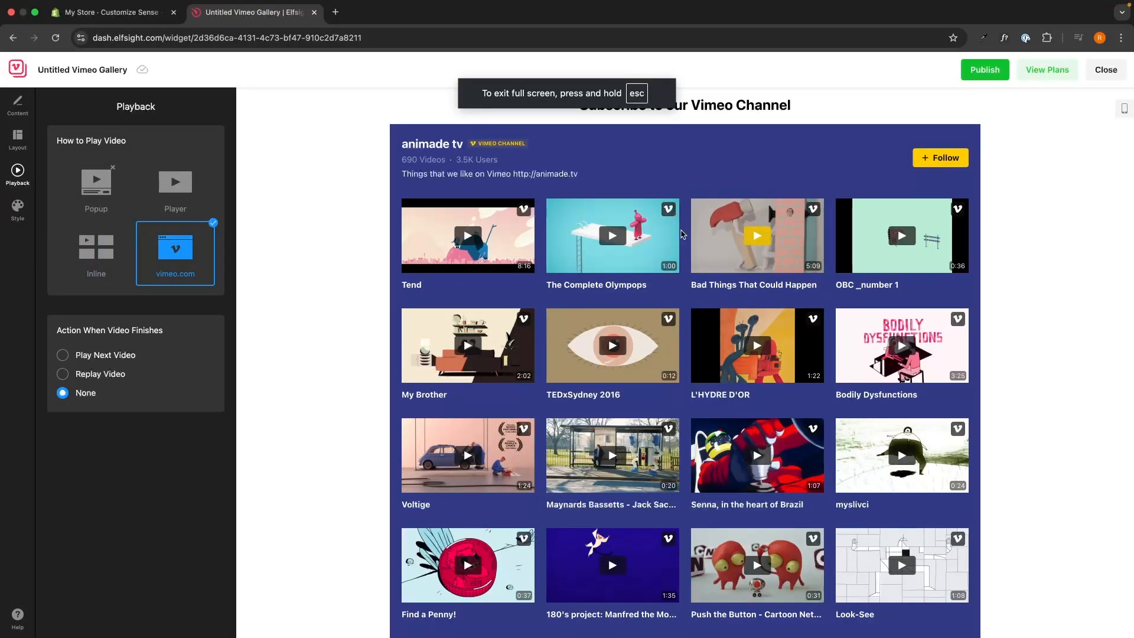
click(529, 200)
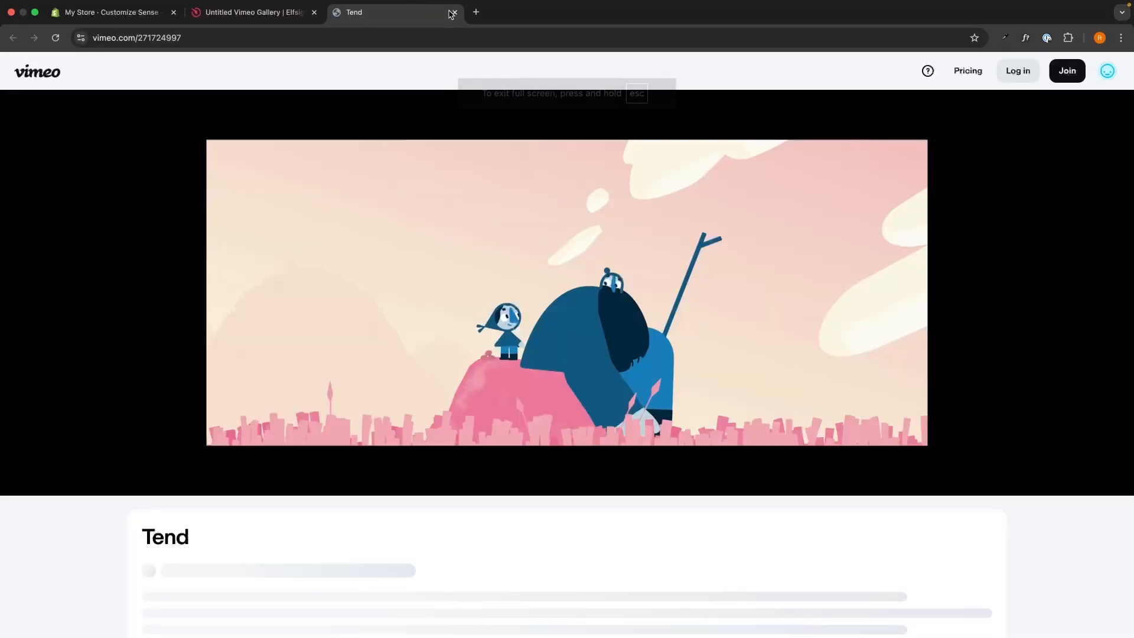
key(super+w)
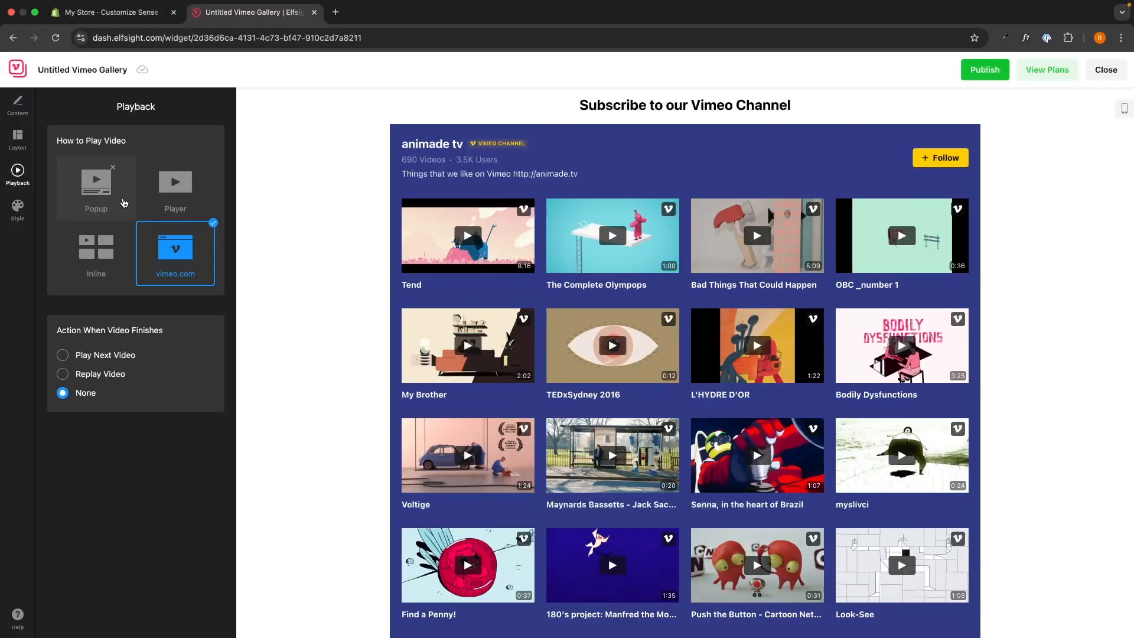
click(171, 186)
scroll(523, 356, down, 1)
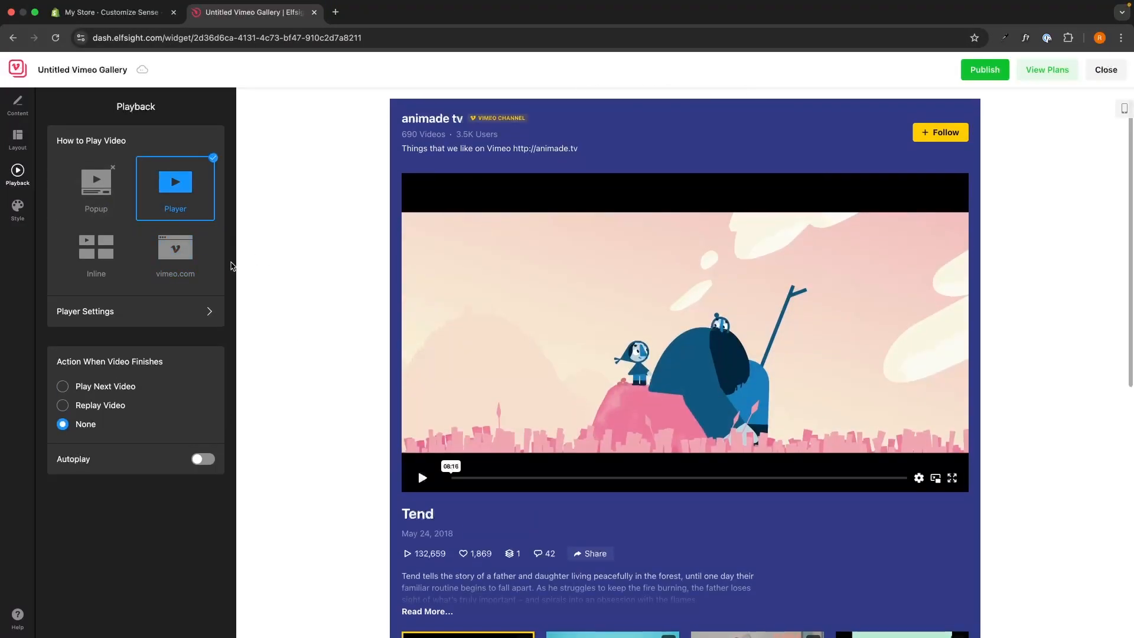
Toggle the player's Title and Date options, leaving both visible.
click(72, 304)
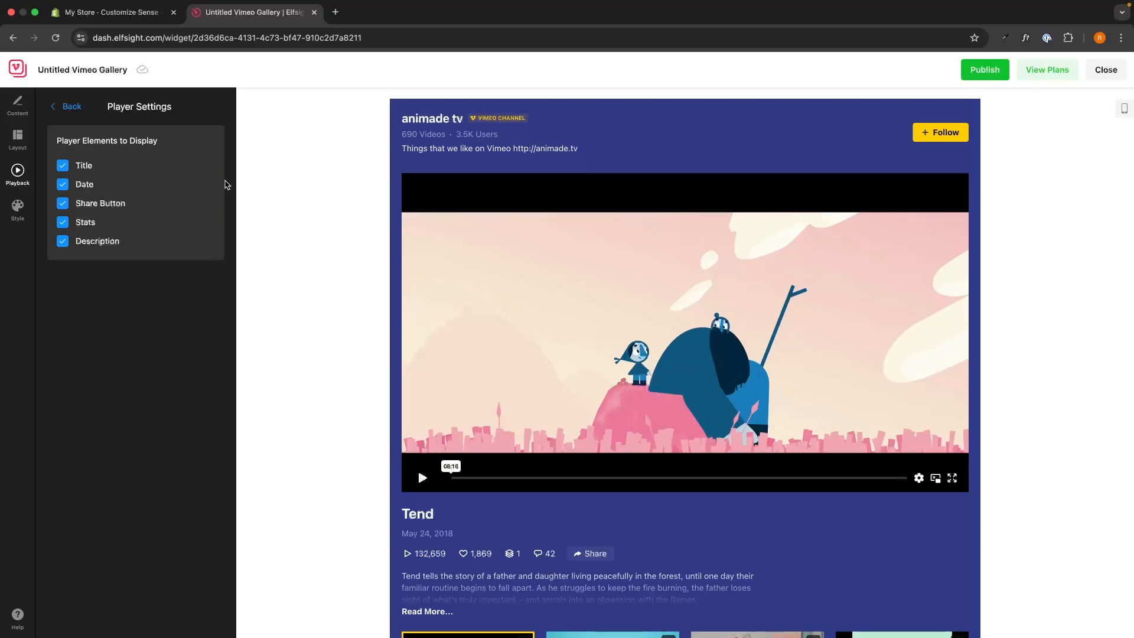
click(65, 166)
click(65, 166)
click(63, 184)
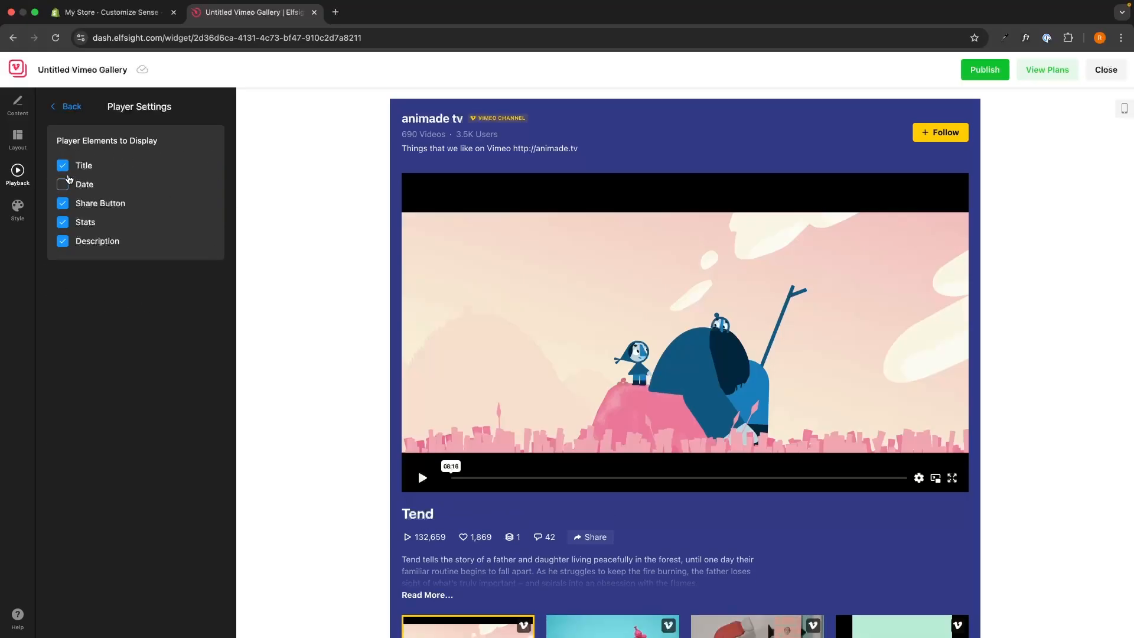
click(63, 185)
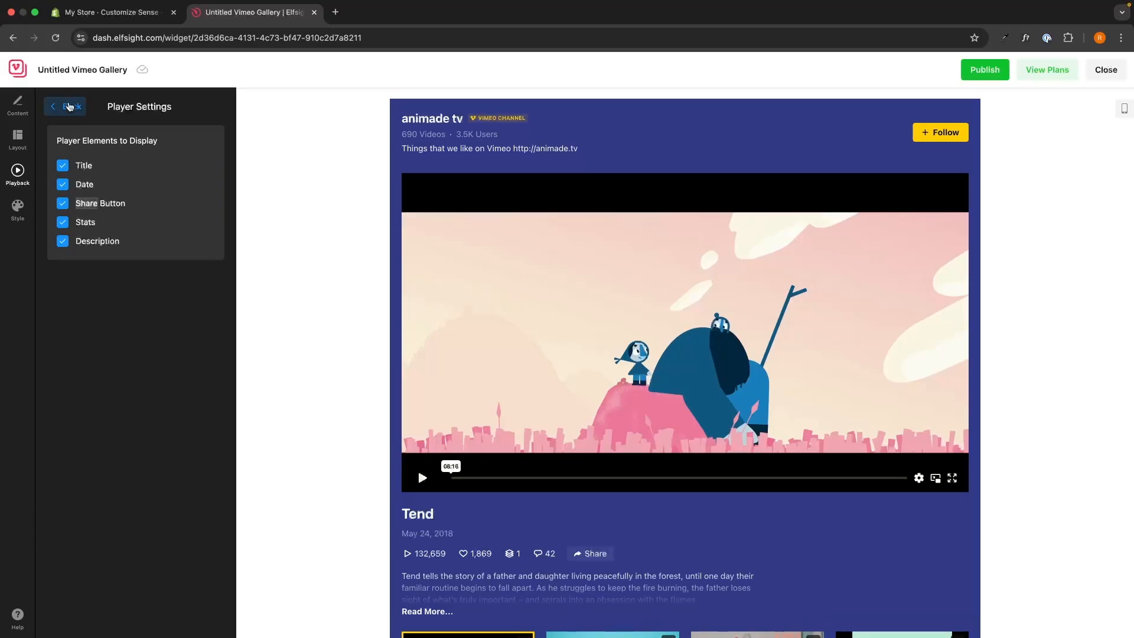
click(69, 106)
drag(53, 364, 180, 364)
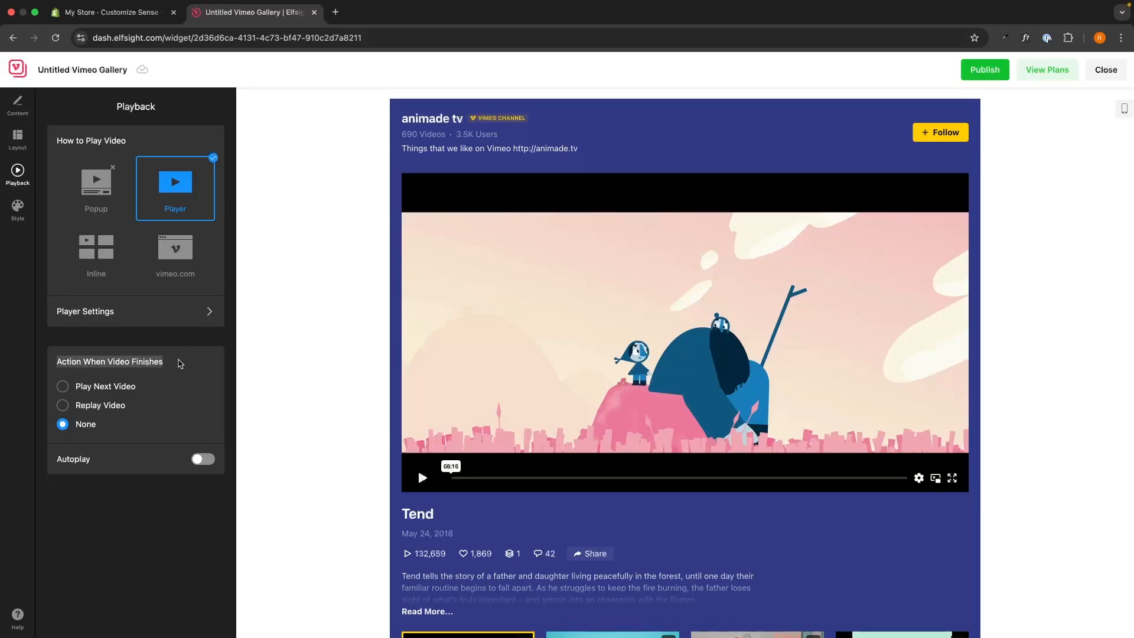
click(180, 364)
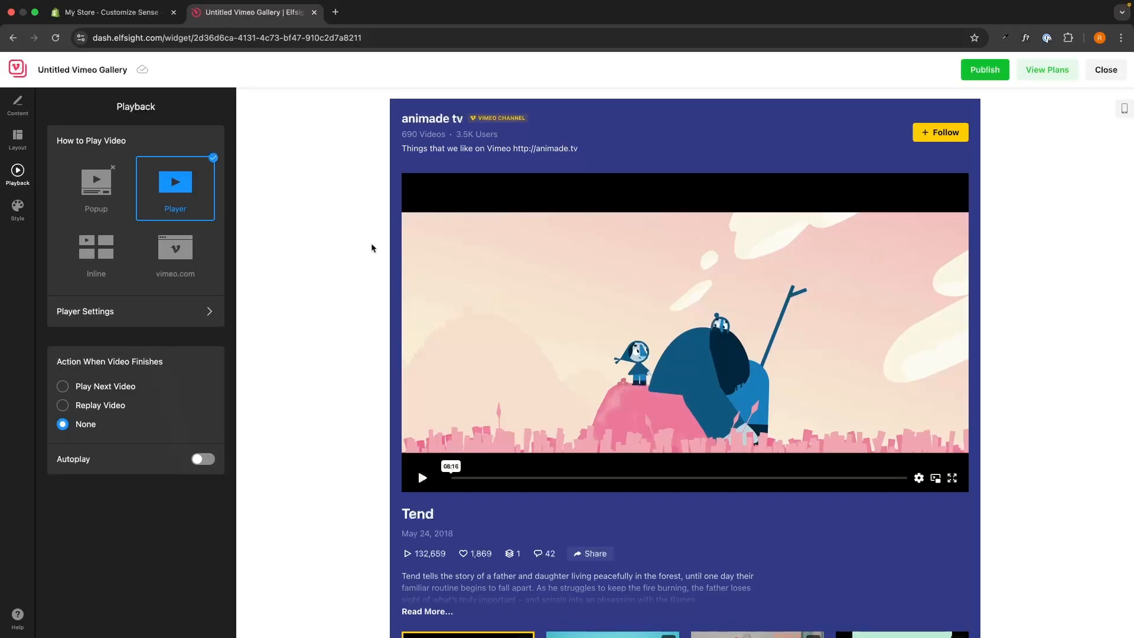
click(18, 212)
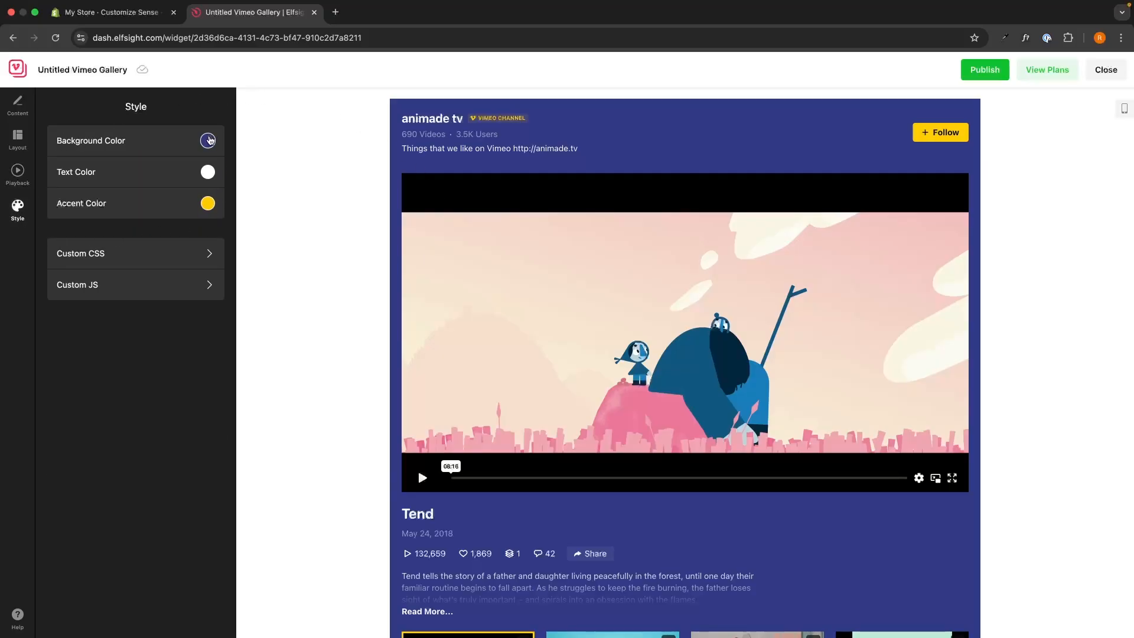
Try white and magenta backgrounds, set the widget background to red, and publish.
click(208, 141)
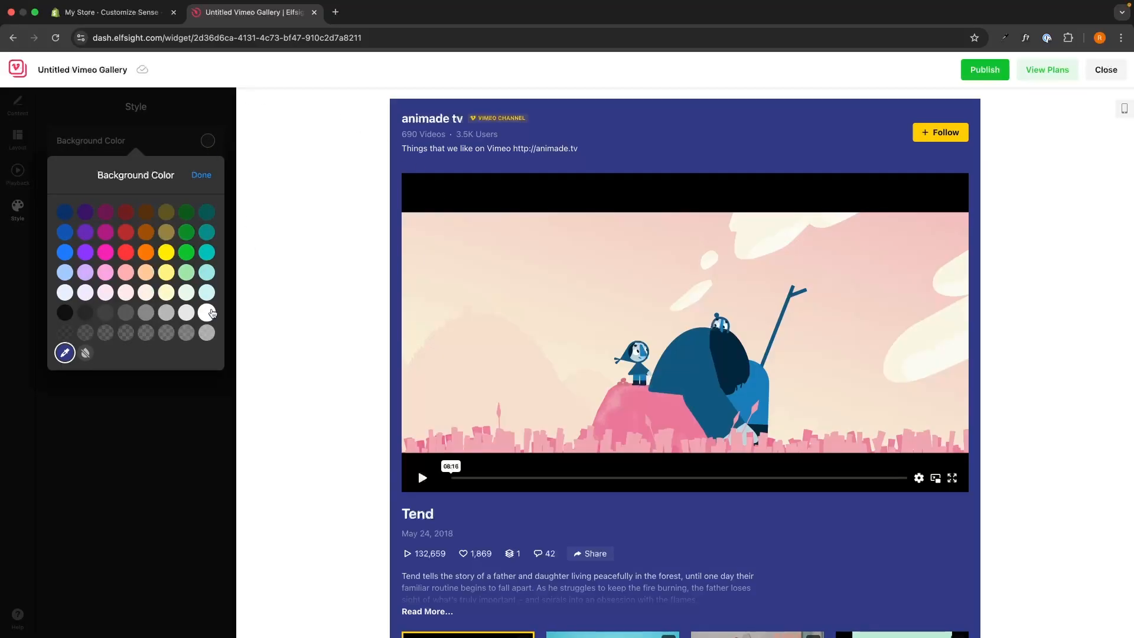
click(207, 313)
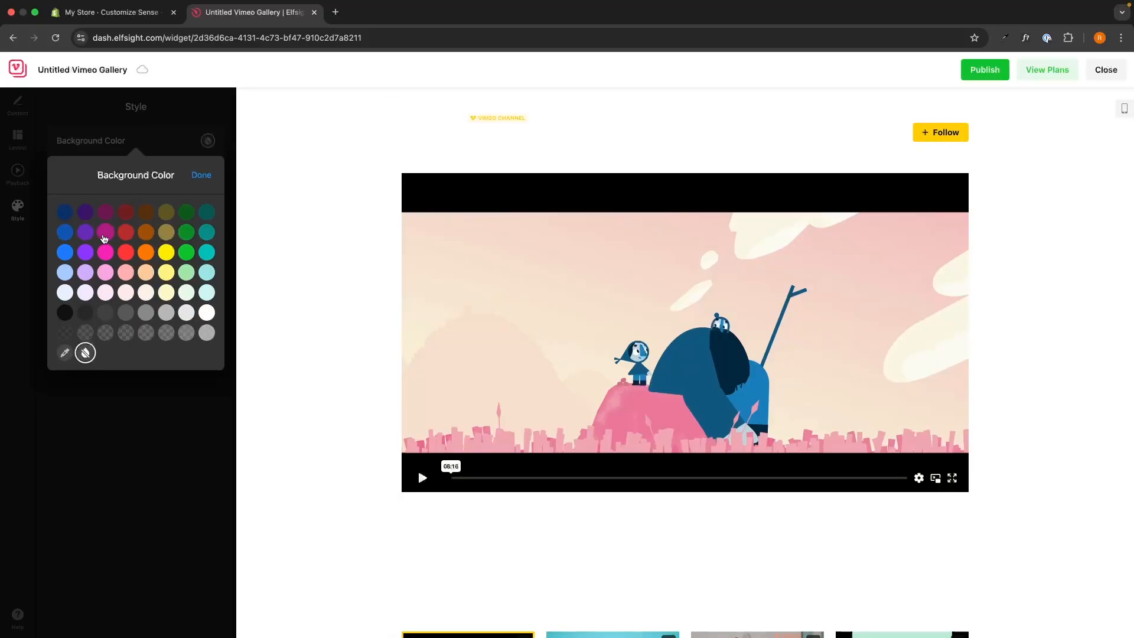
click(105, 254)
click(126, 252)
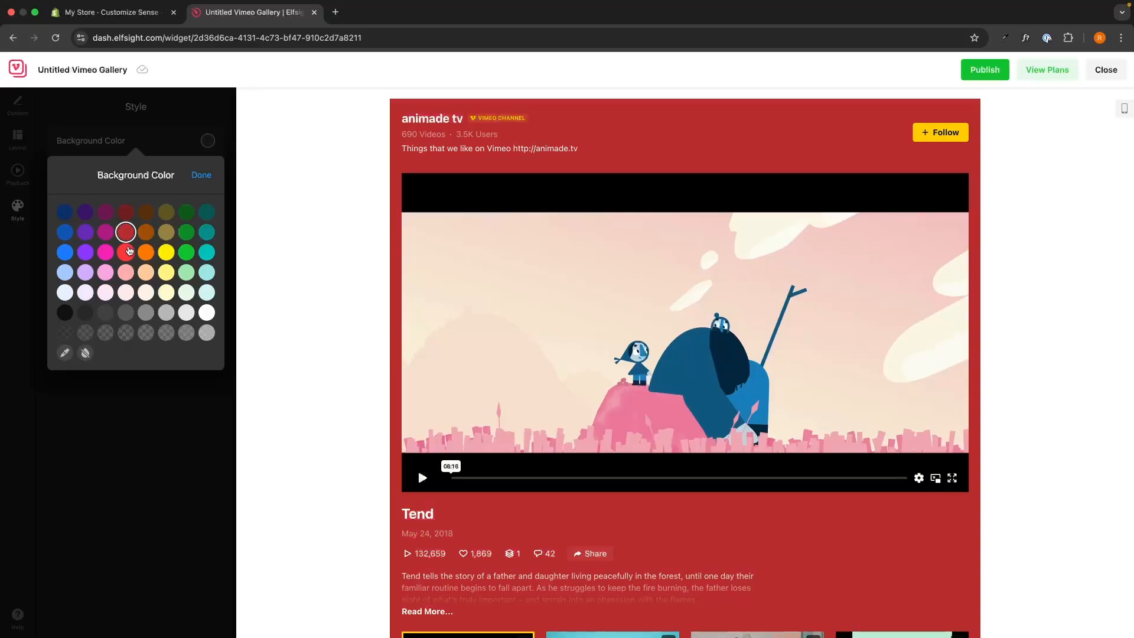
click(201, 175)
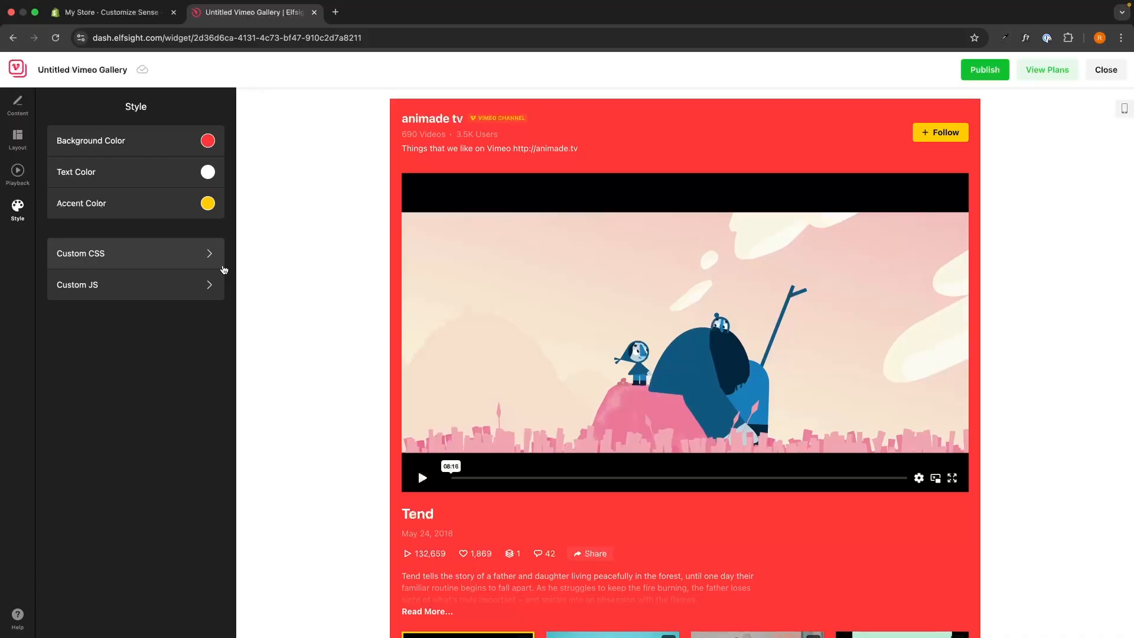
click(980, 75)
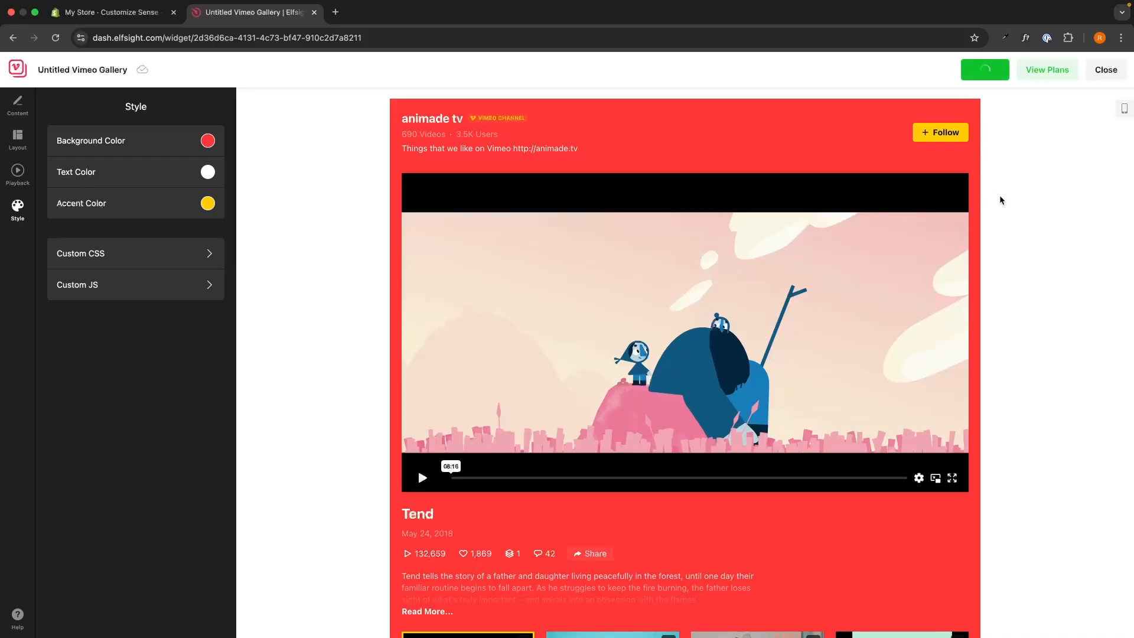
Compare the Free, Basic, Pro and Premium plans, then bring up the Vimeo gallery's embed code.
click(1028, 75)
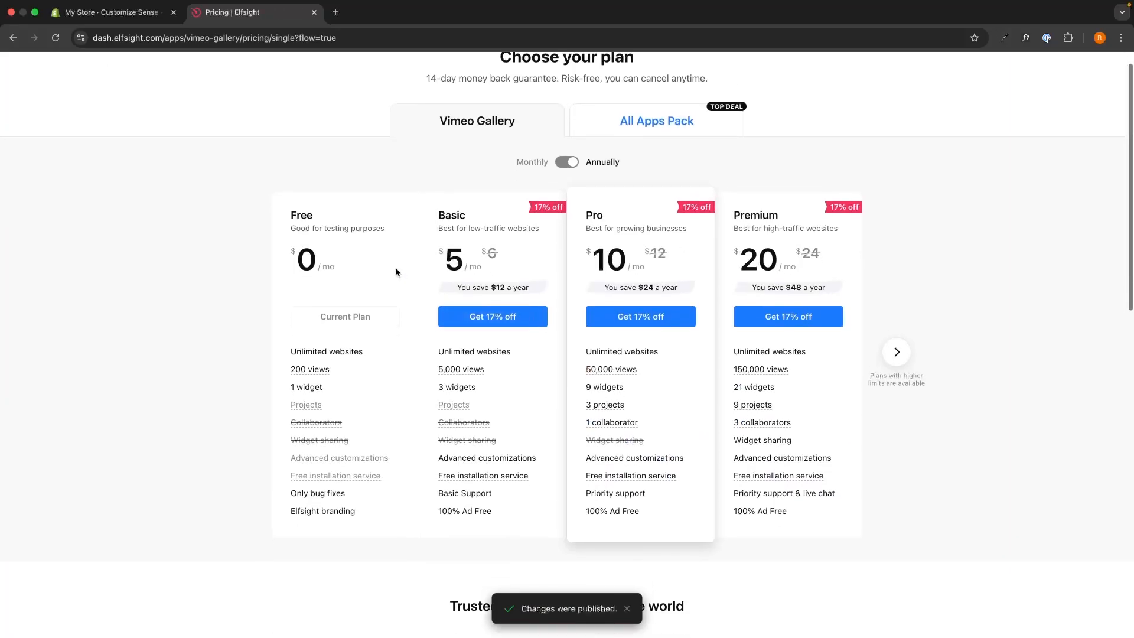
drag(285, 208, 954, 457)
click(947, 458)
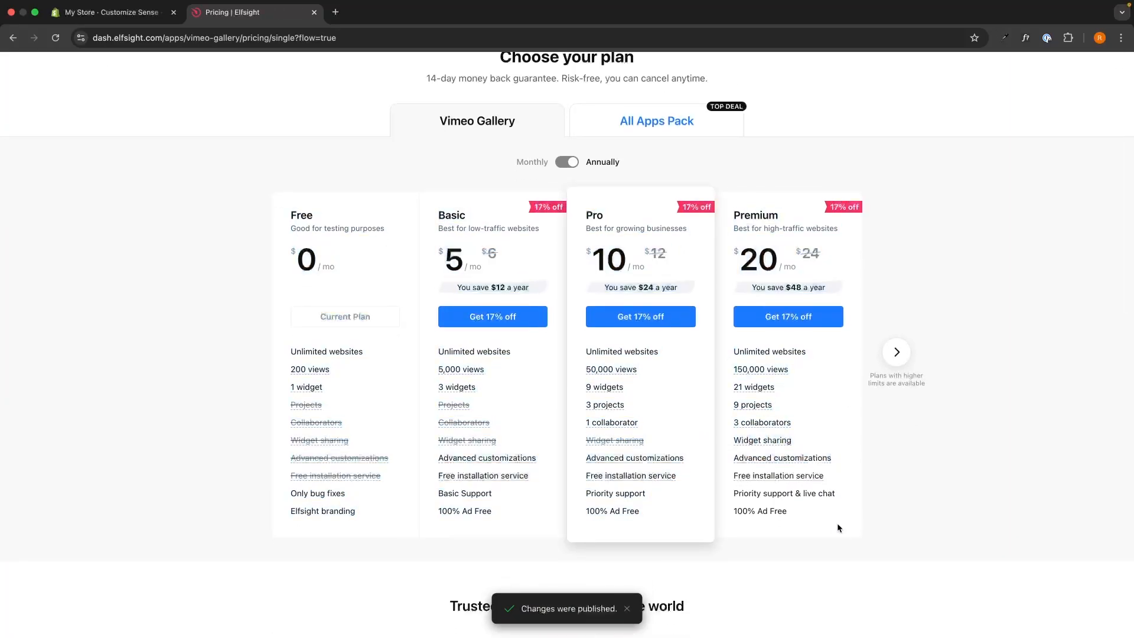
drag(837, 524, 586, 319)
click(1035, 414)
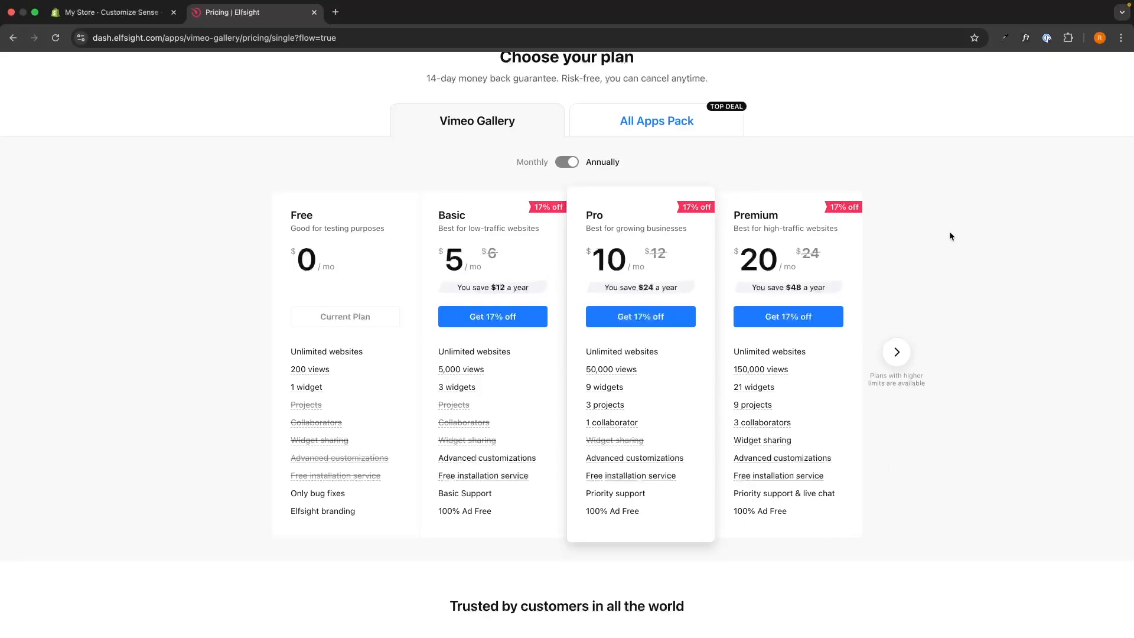
scroll(827, 234, up, 1)
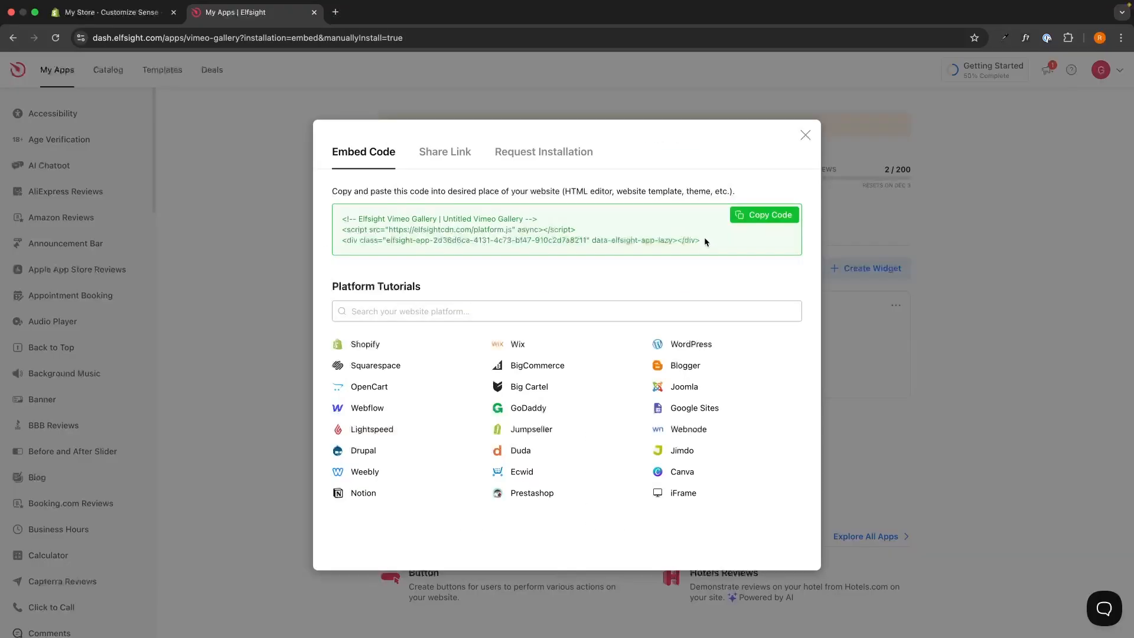
drag(704, 236, 622, 252)
Copy the Vimeo gallery's embed code and return to the My Store · Customize Sense tab.
click(342, 217)
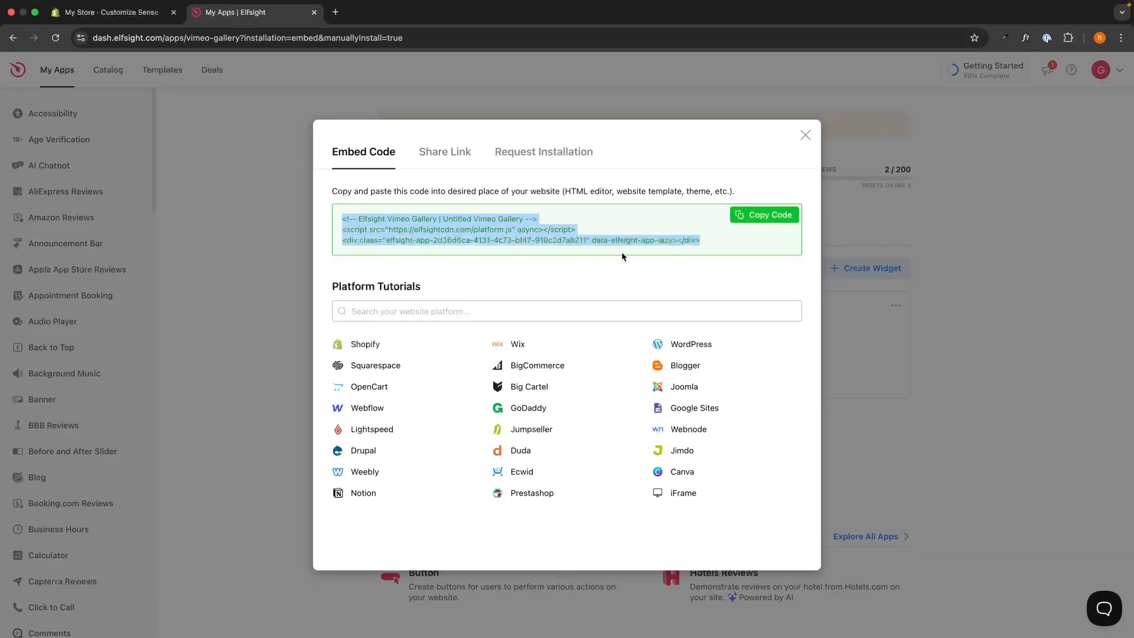
click(711, 239)
drag(711, 239, 485, 231)
click(342, 211)
click(722, 252)
click(341, 217)
click(486, 231)
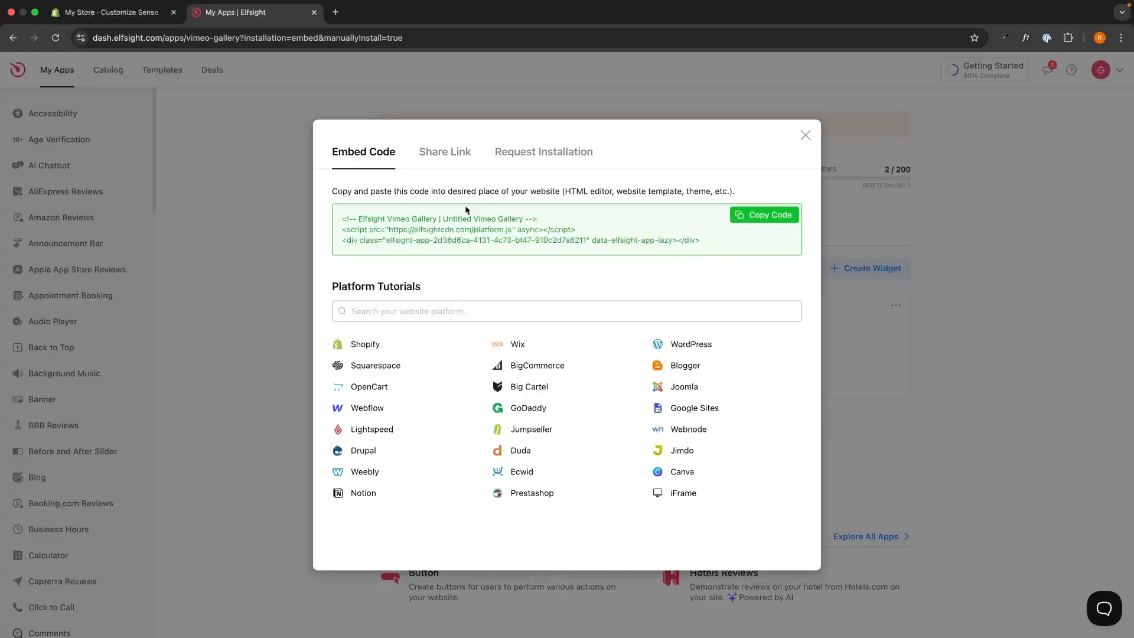
click(771, 220)
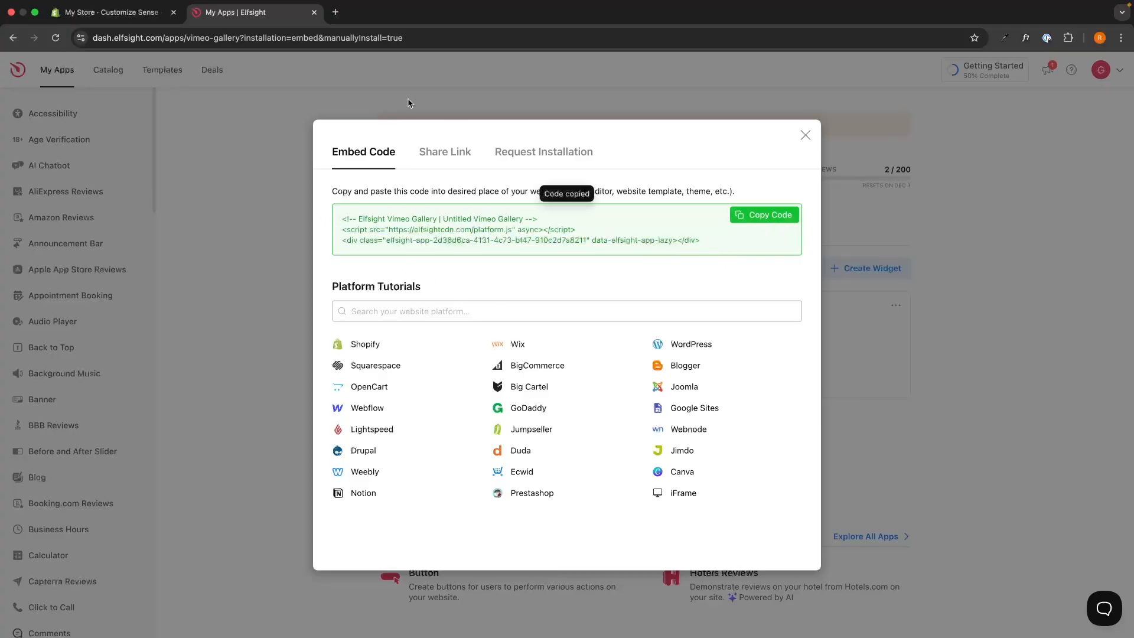
click(109, 12)
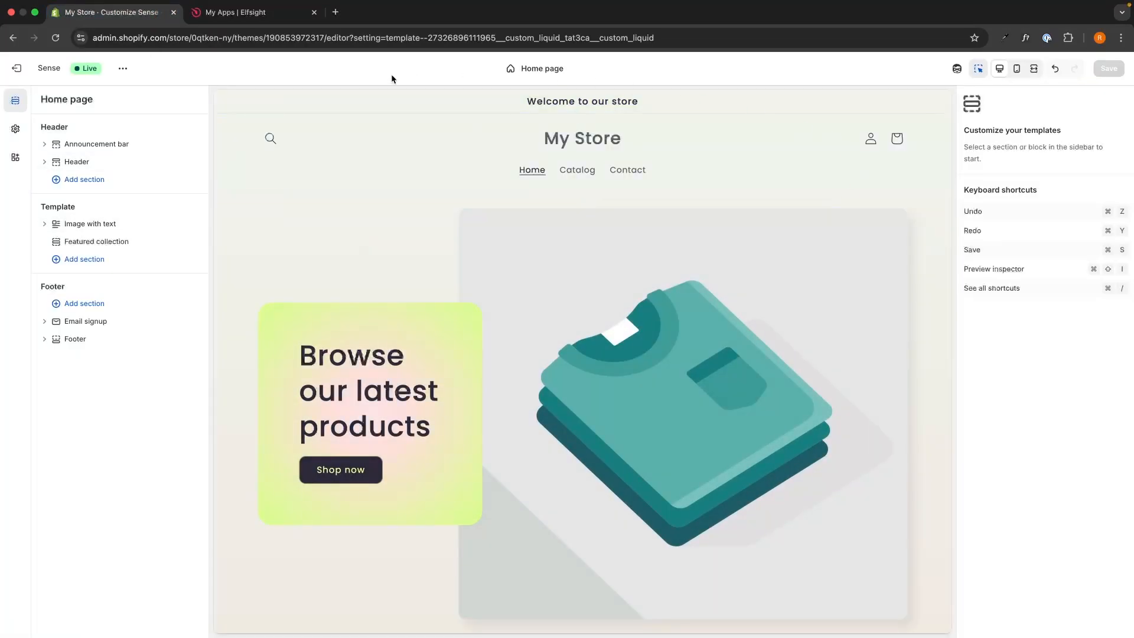
Add a Custom Liquid section to the home page template, found by searching 'custo'.
click(105, 261)
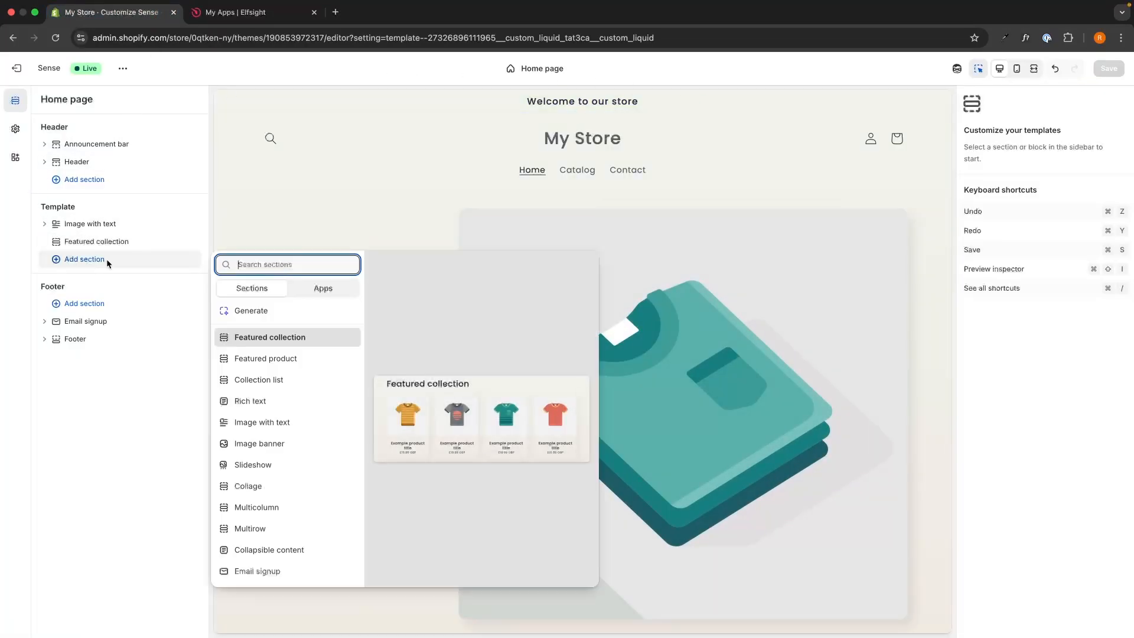
text(custom)
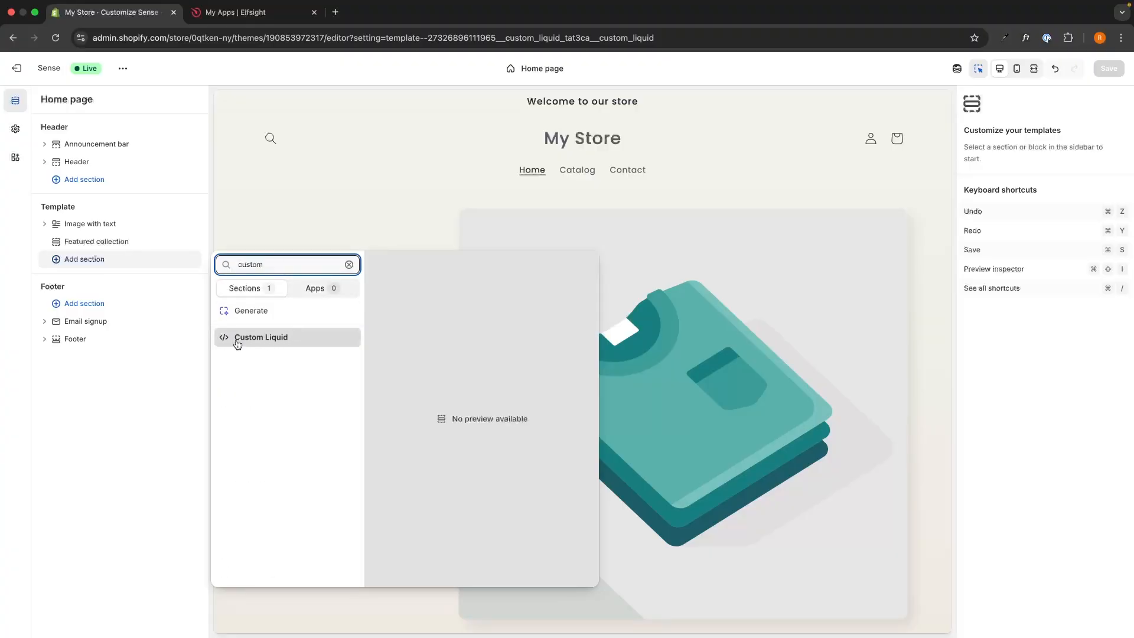
click(268, 339)
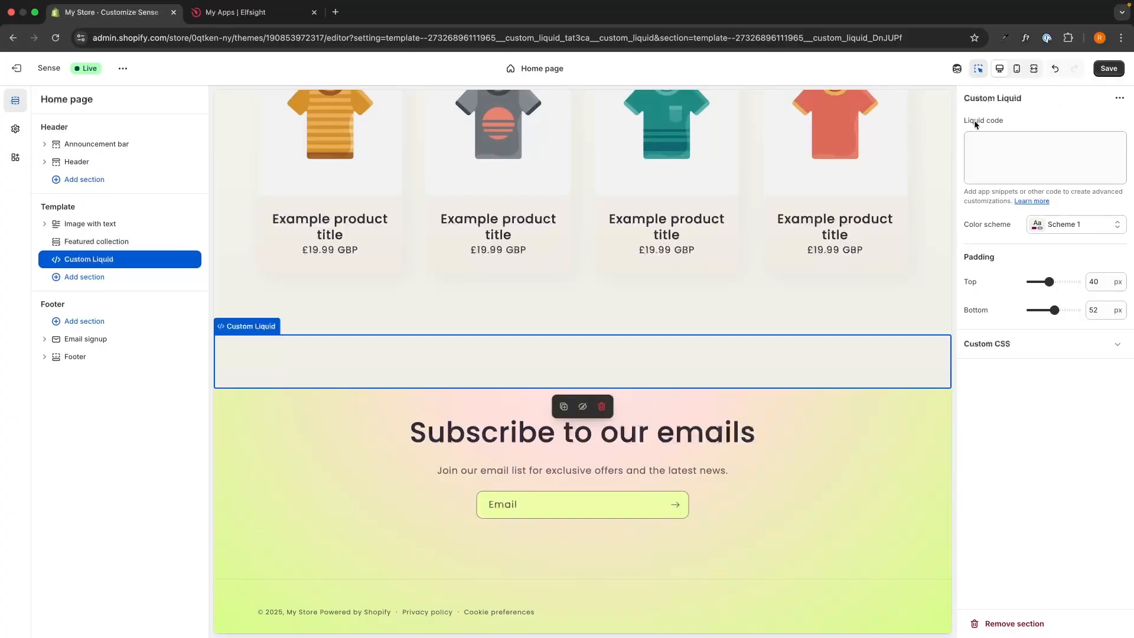
Paste the Elfsight embed code into the Liquid code field so the red Vimeo gallery appears.
click(985, 151)
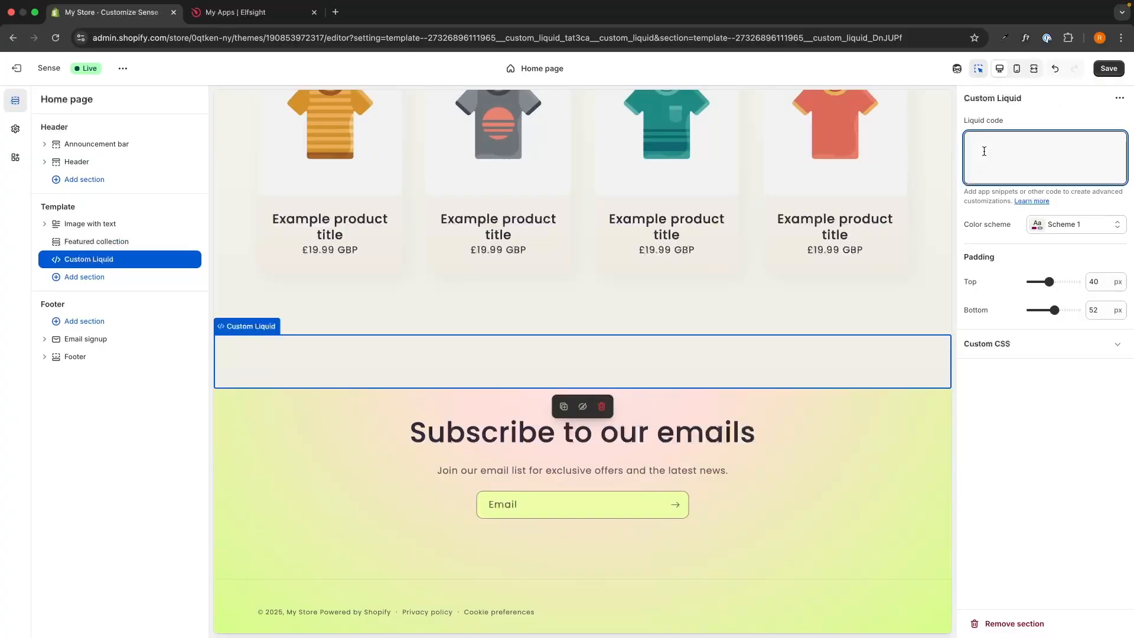
key(super+v)
click(1041, 389)
click(1042, 389)
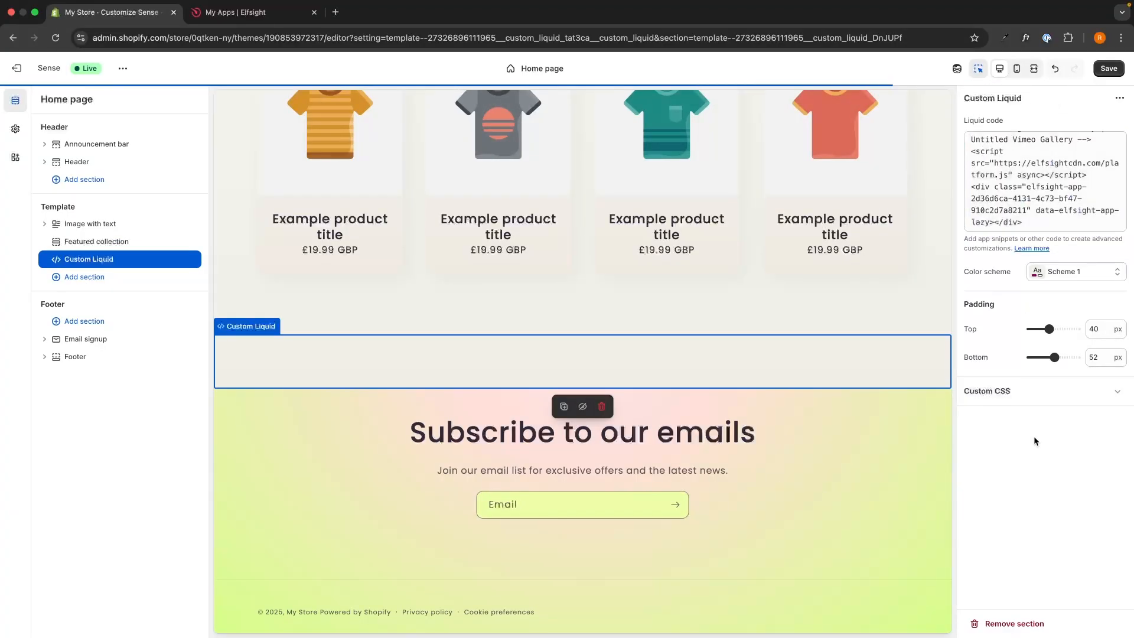
scroll(894, 330, down, 2)
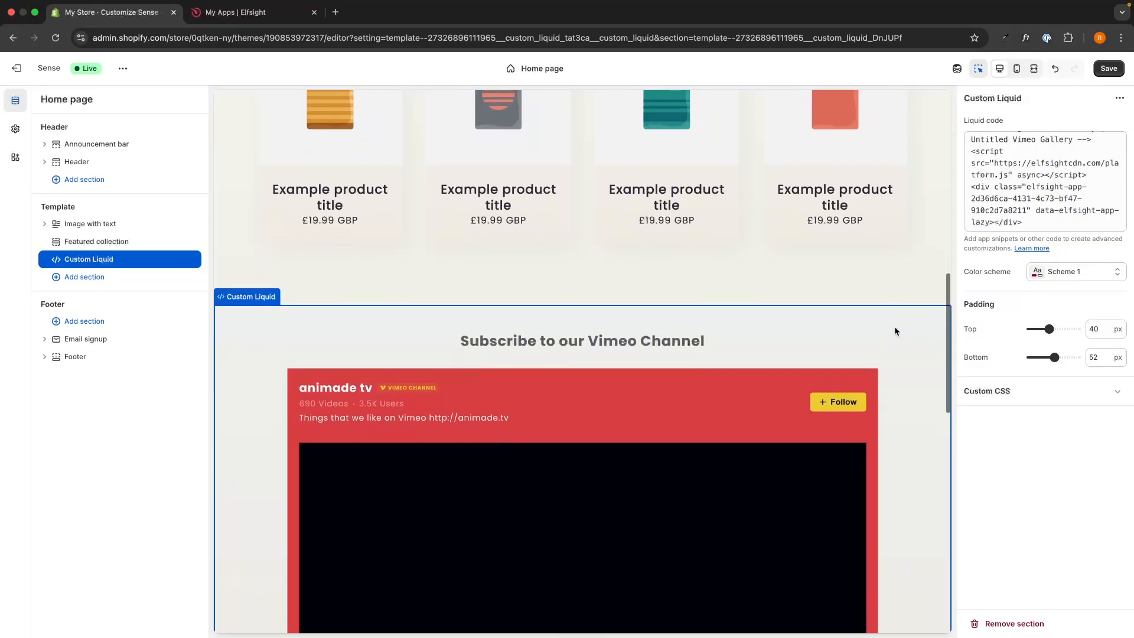
scroll(894, 331, down, 4)
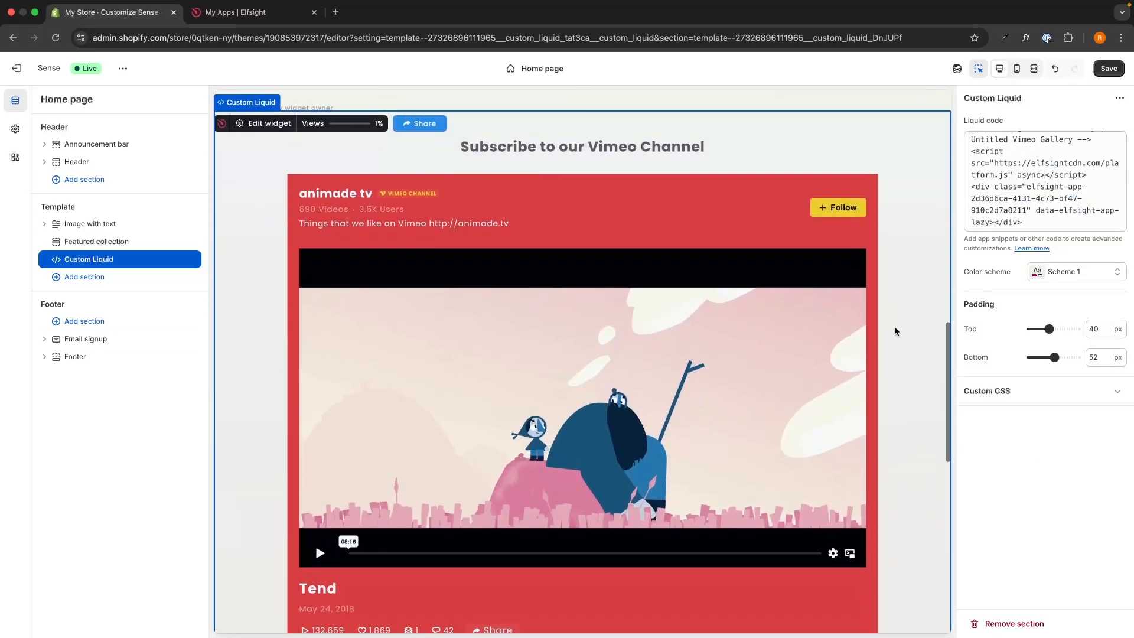